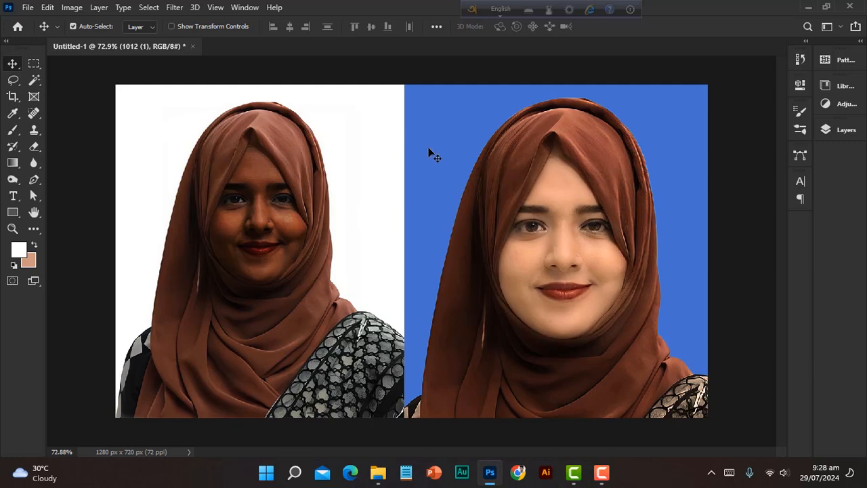
- Close the current document without saving changes and open the portrait 1012 (1).jpg from the Downloads folder
left_click(192, 46)
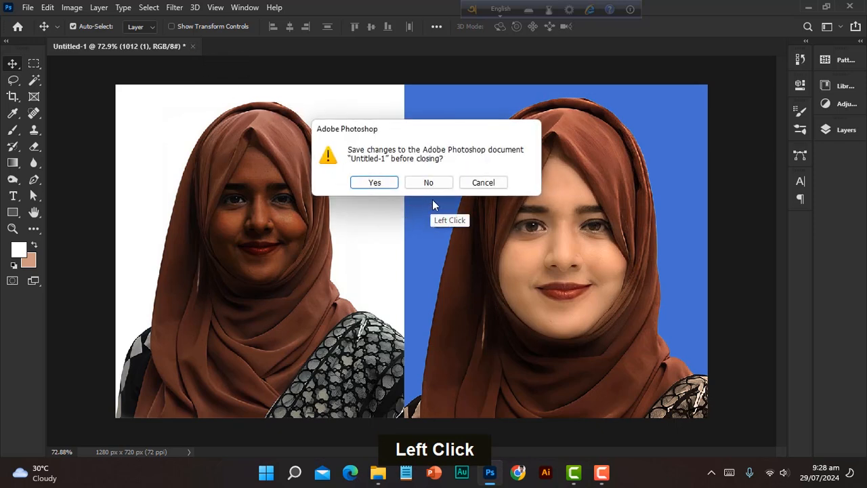
left_click(428, 183)
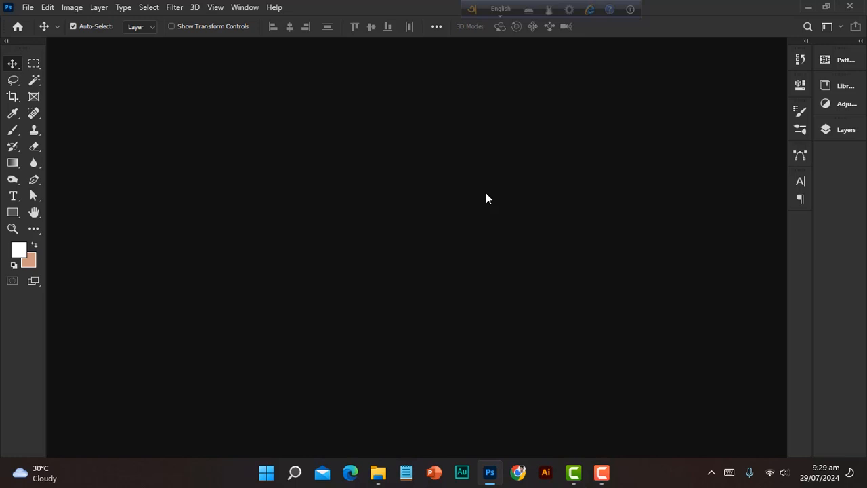
key("ctrl+o")
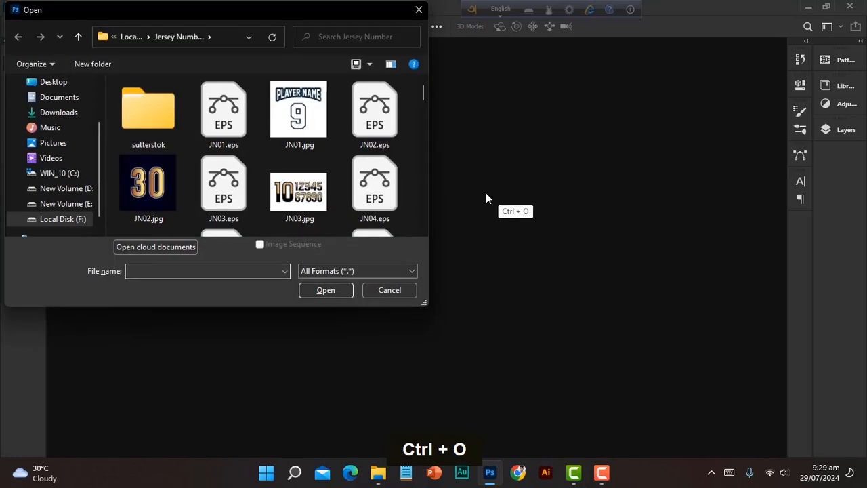
left_click(60, 112)
left_click(201, 125)
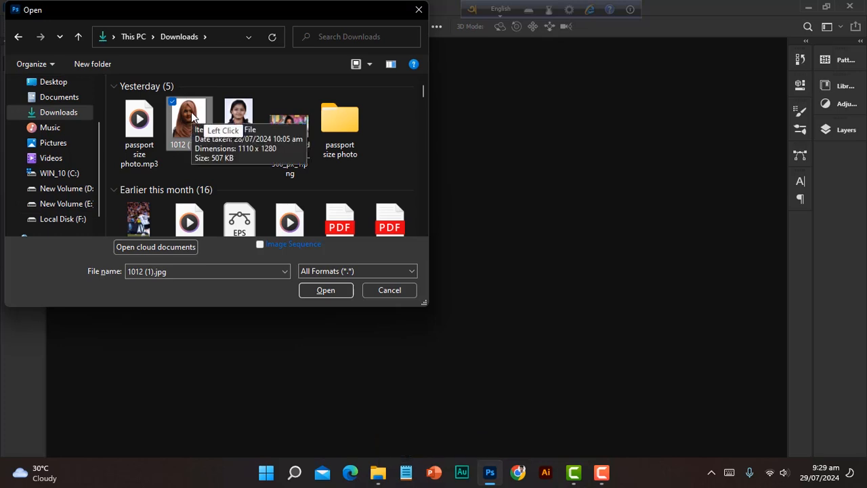
left_click(318, 295)
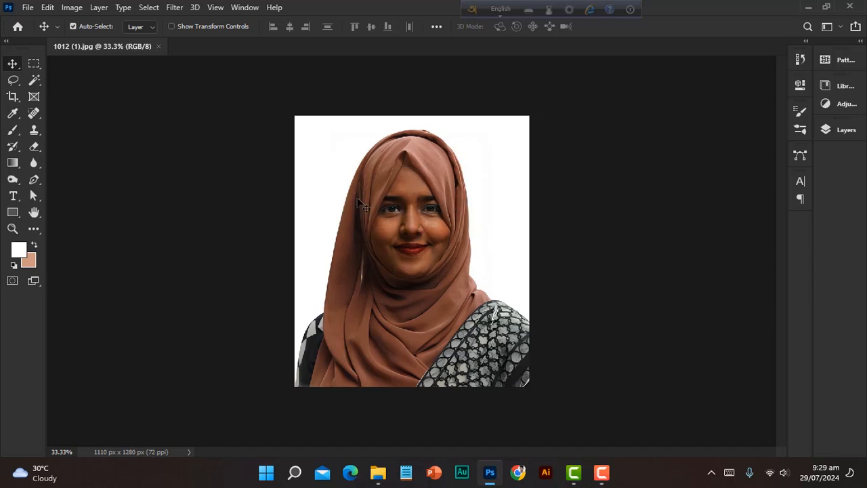
- Set the image resolution to 300 pixels/inch with resampling left on
left_click(74, 10)
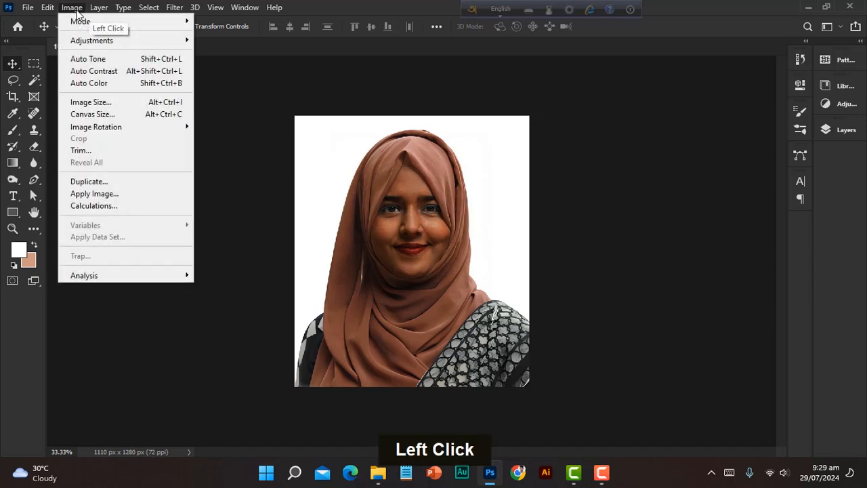
left_click(151, 103)
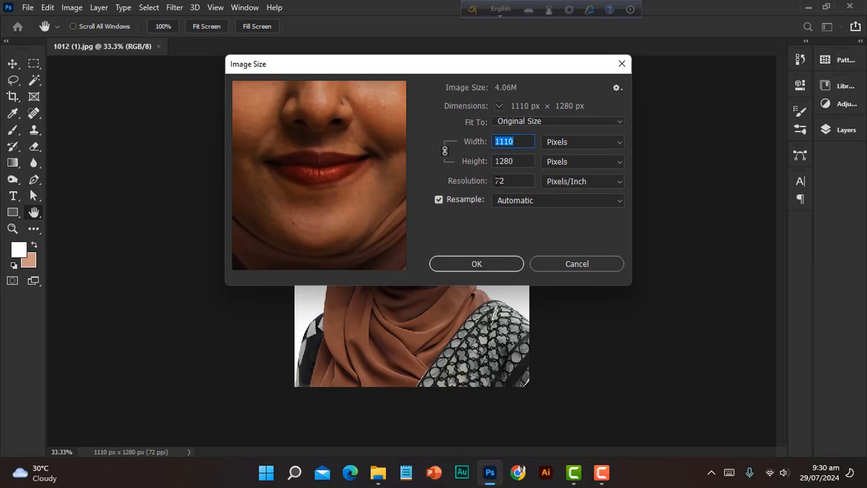
left_click(519, 181)
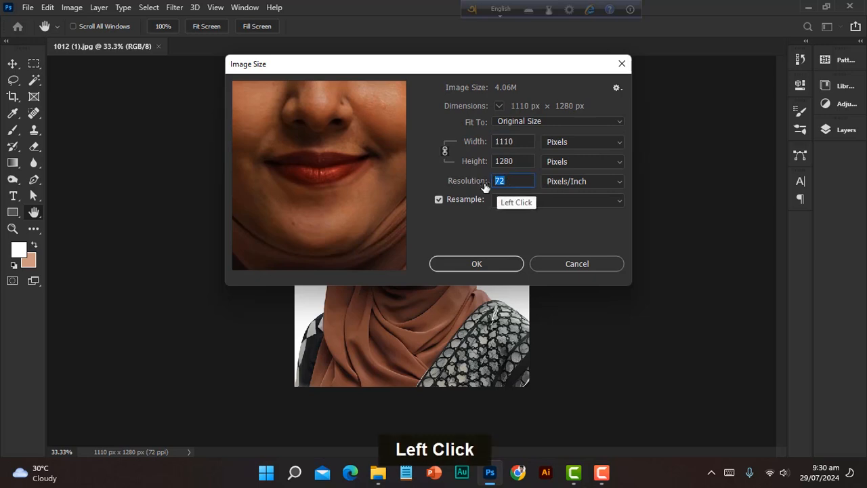
key("BackSpace")
type("300")
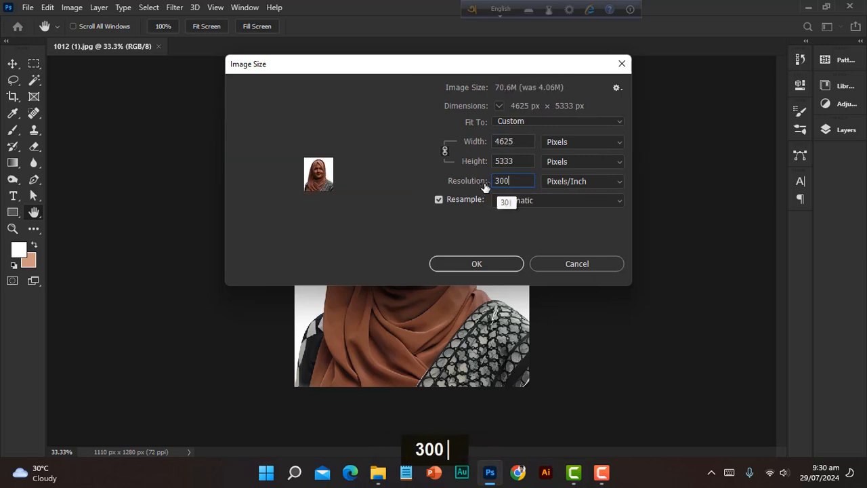
left_click(481, 263)
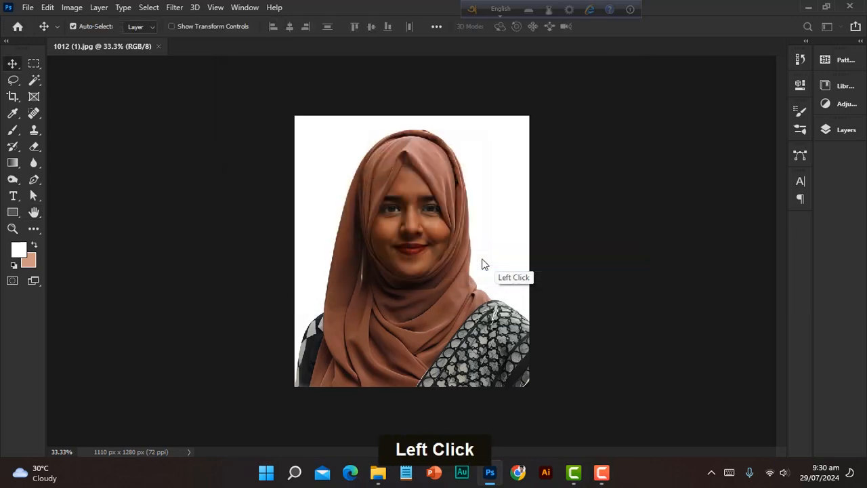
scroll(530, 259, "down", 3)
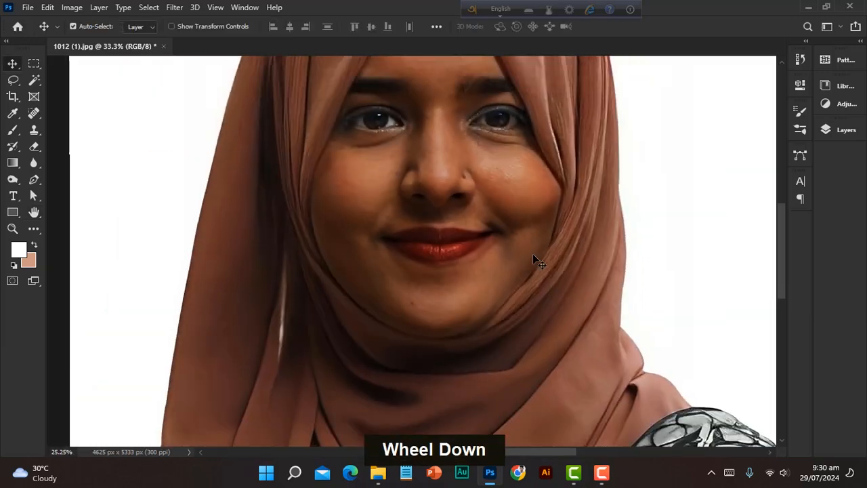
scroll(529, 256, "down", 2)
key("space")
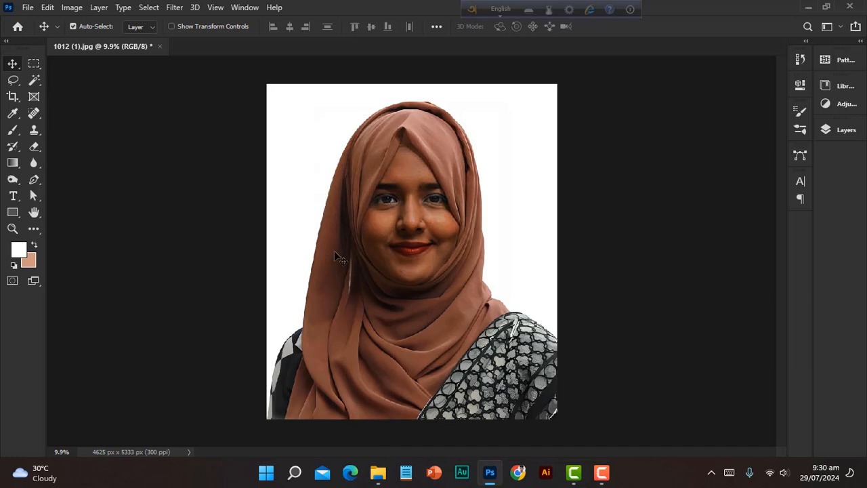
- Set up the Crop tool with a width of 40 mm and a height of 50 mm
left_click(409, 251)
left_click(11, 98)
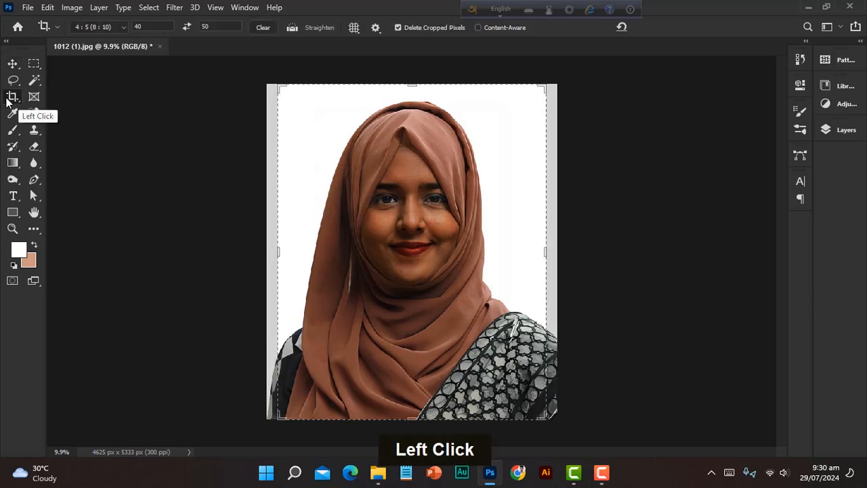
left_click(134, 27)
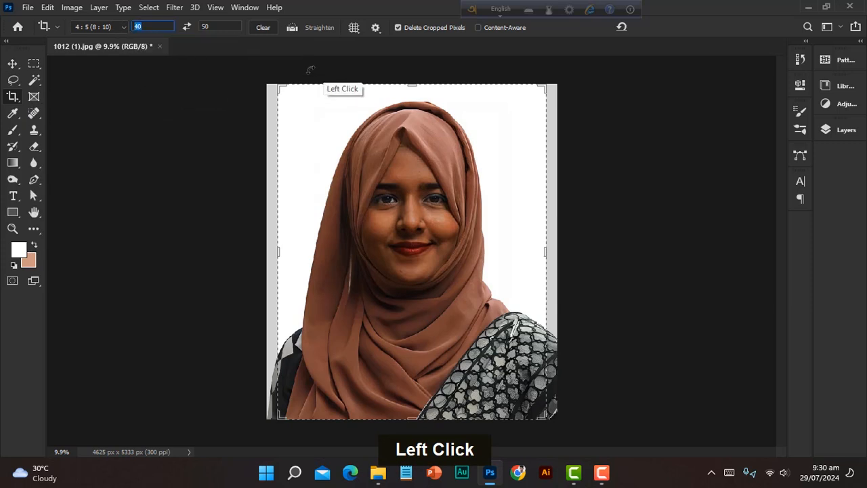
left_click(155, 27)
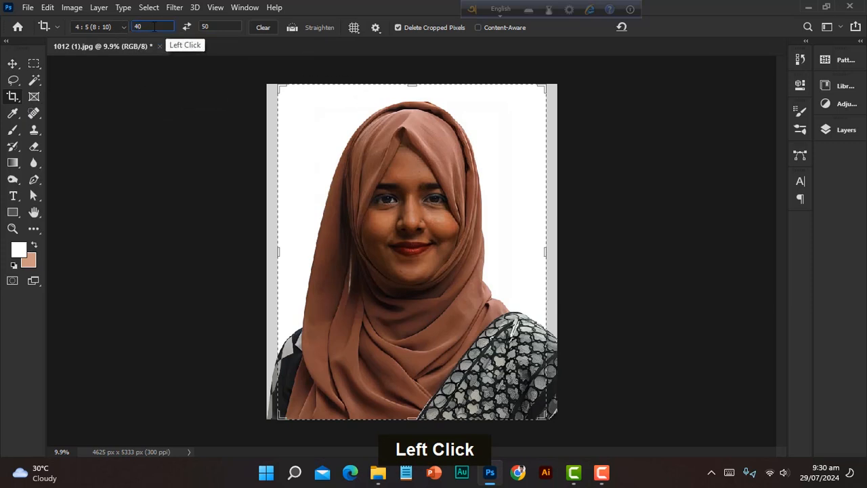
type("mm")
left_click(210, 26)
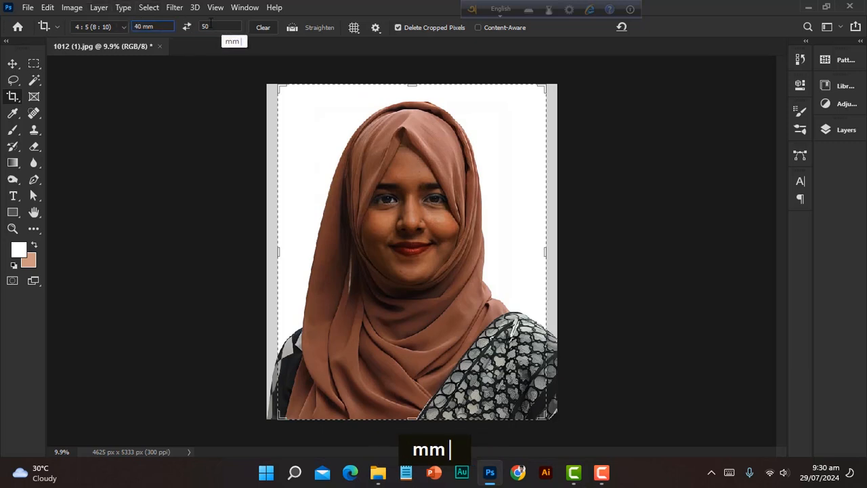
type("mm")
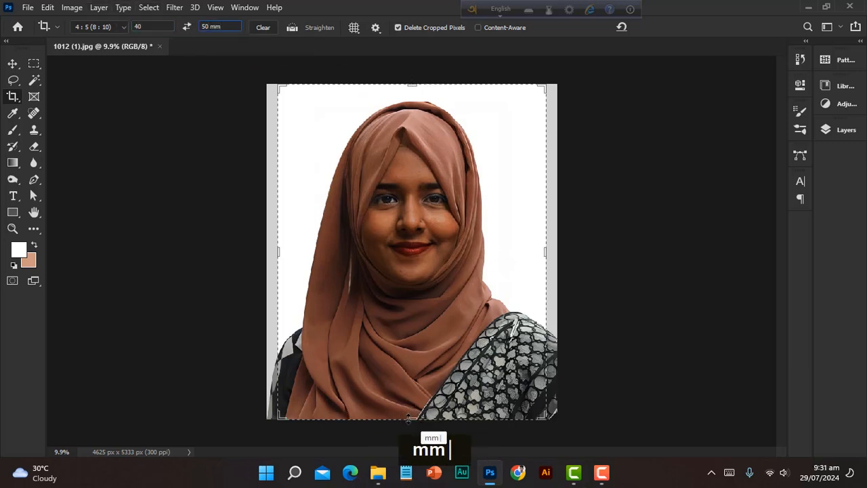
- Crop the portrait to a centred head-and-shoulders frame, keeping extra space above the headscarf
left_click_drag(410, 419, 413, 378)
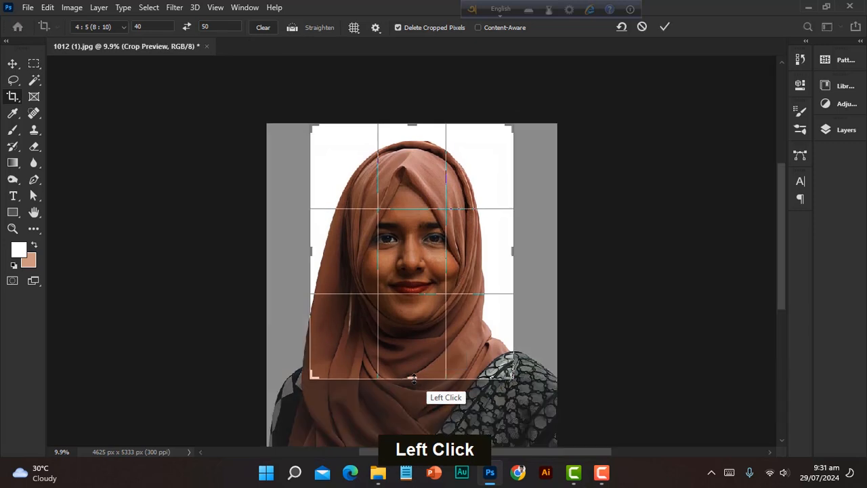
left_click_drag(423, 269, 429, 269)
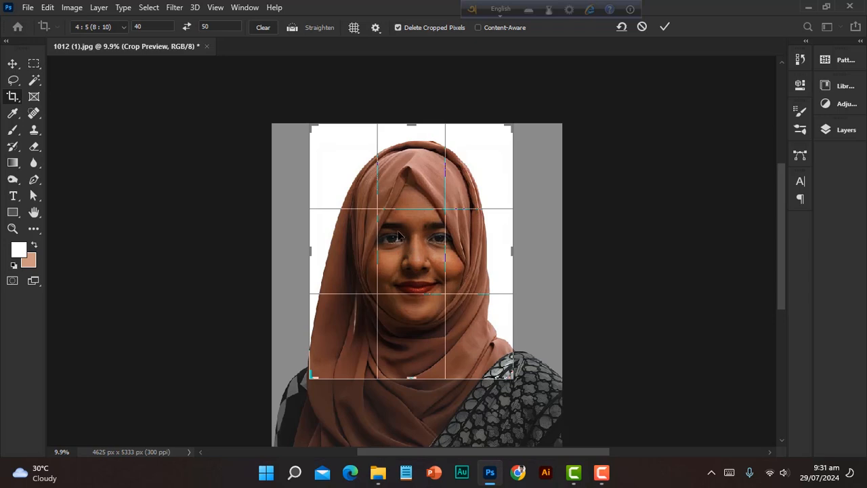
left_click_drag(414, 252, 407, 246)
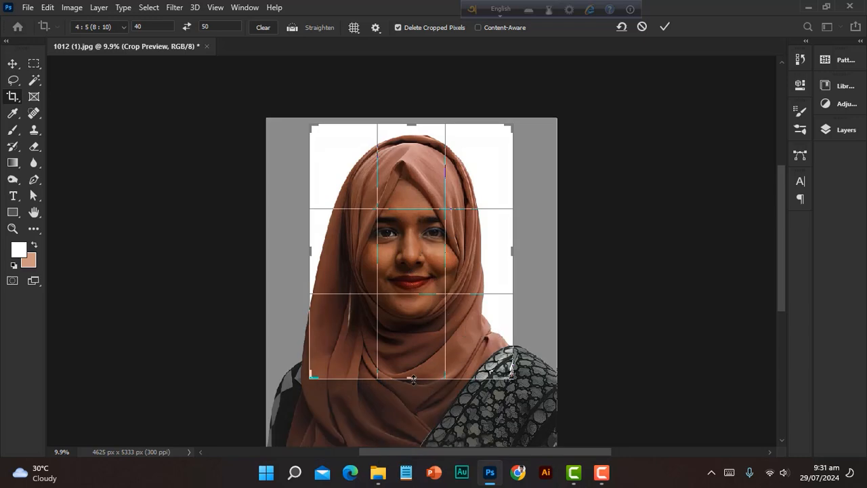
left_click_drag(412, 378, 412, 388)
left_click_drag(422, 265, 420, 278)
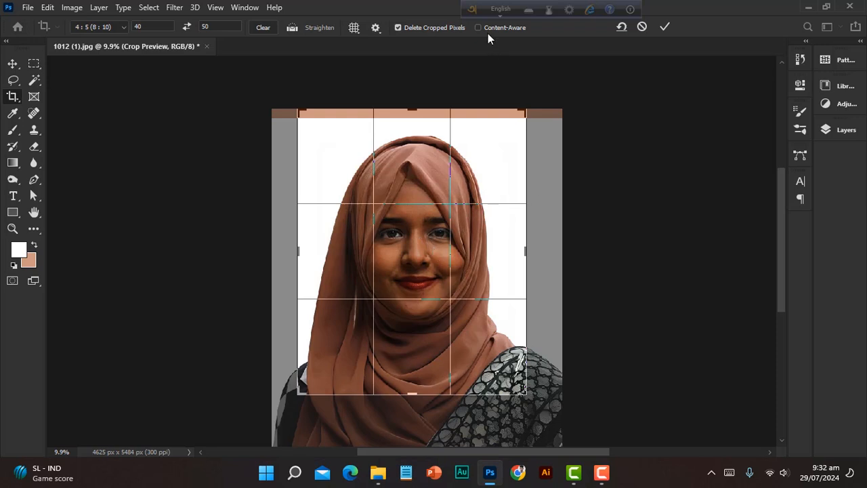
left_click(663, 28)
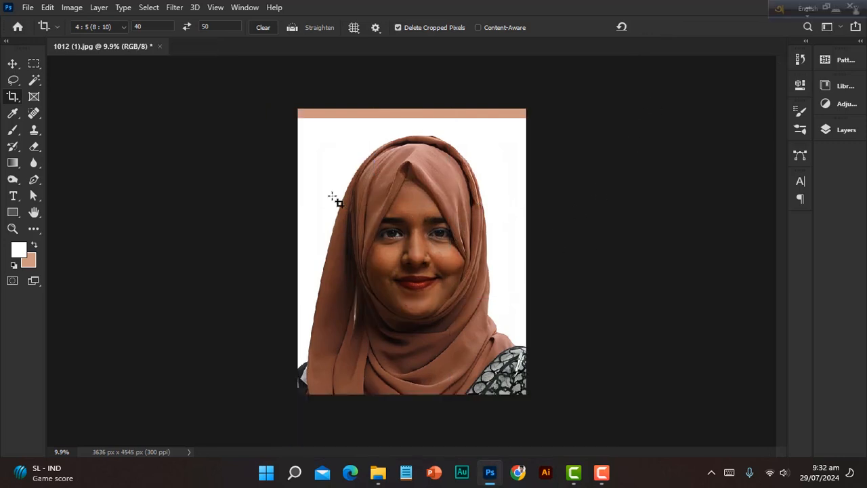
left_click(12, 65)
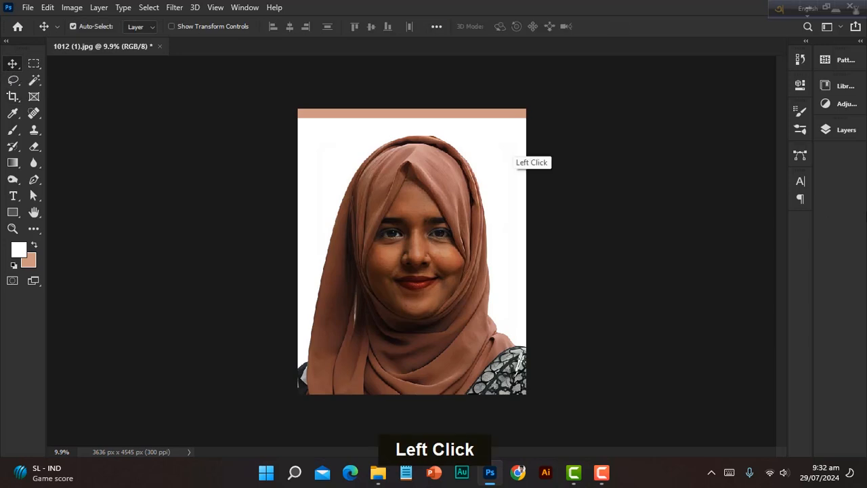
- Duplicate the Background layer and keep the copy selected
left_click(844, 130)
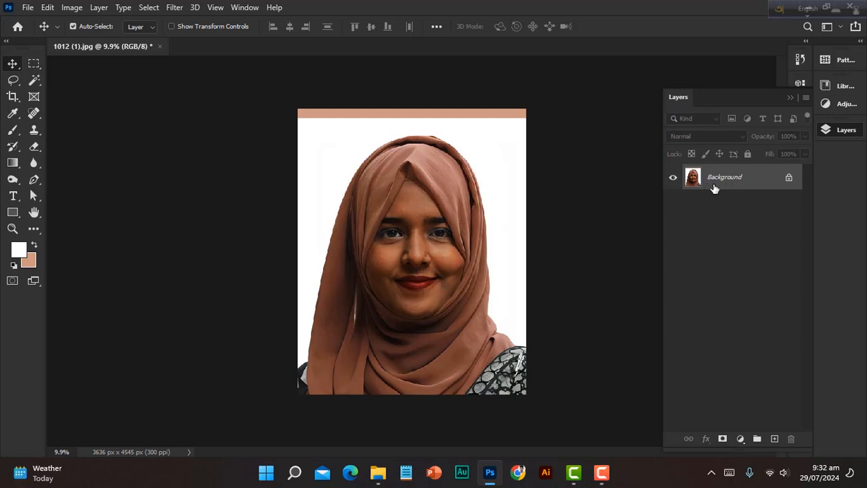
left_click_drag(733, 180, 774, 438)
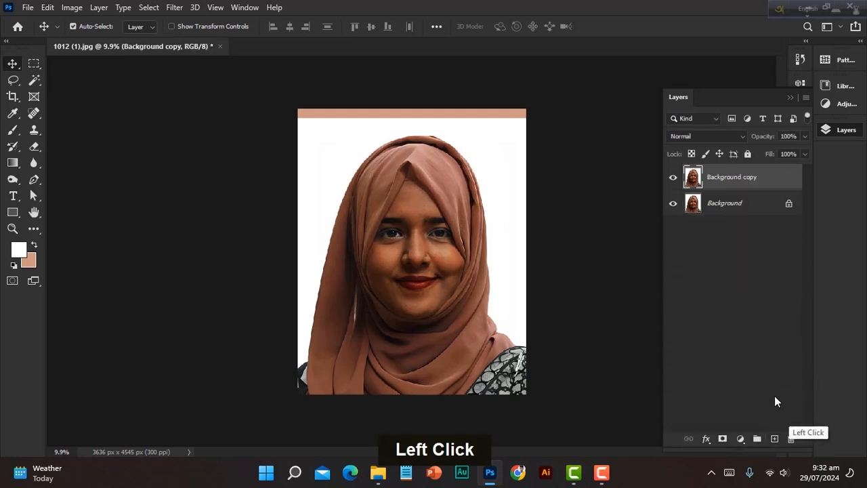
left_click(741, 190)
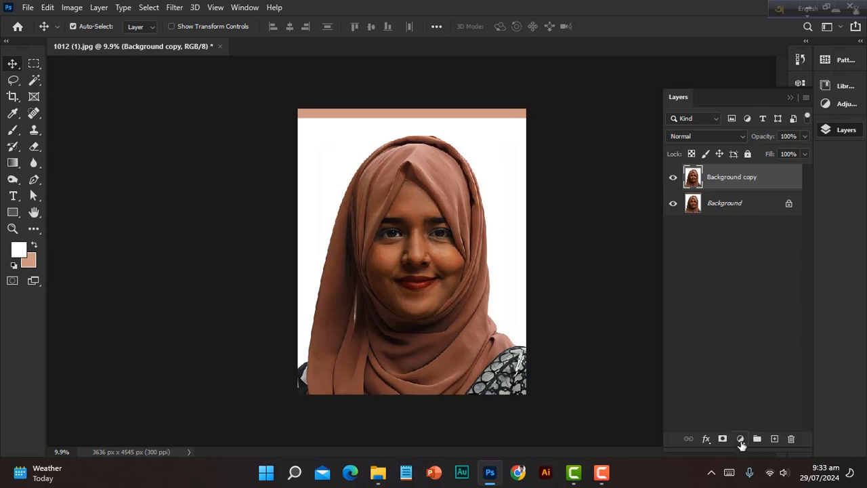
- Add a white (#ffffff) solid color fill layer above the background copy and set its blend mode to Soft Light
left_click(740, 439)
left_click(772, 218)
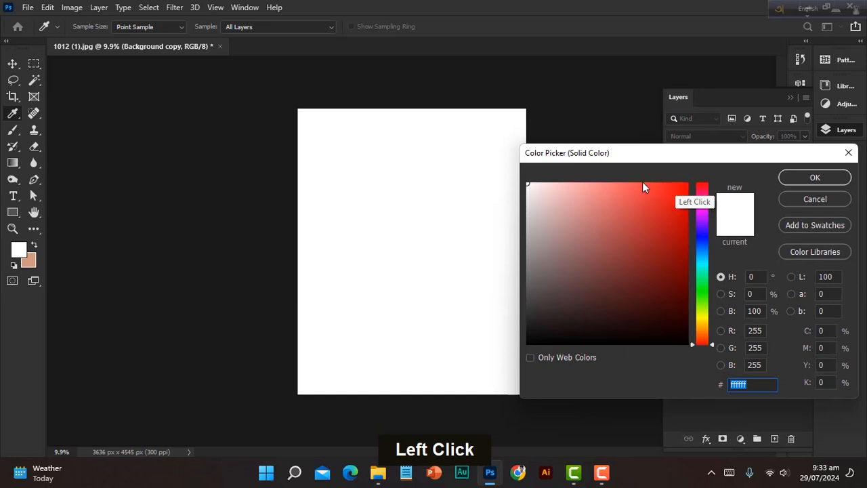
left_click(816, 177)
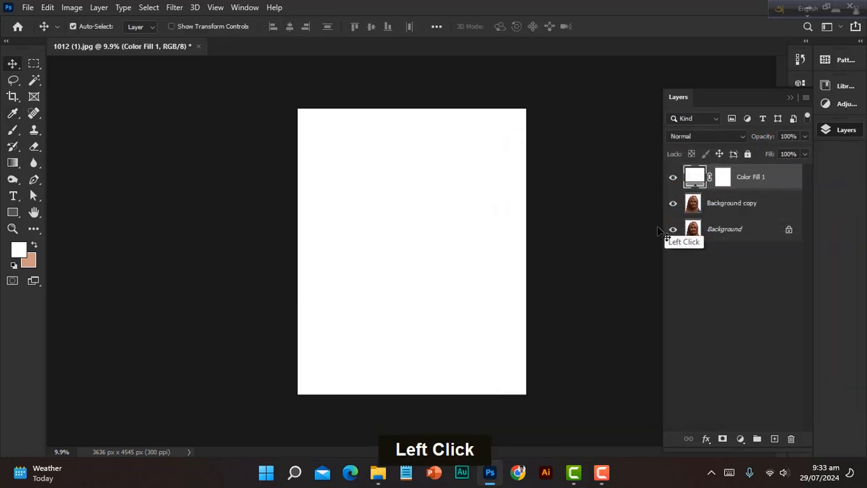
left_click(731, 136)
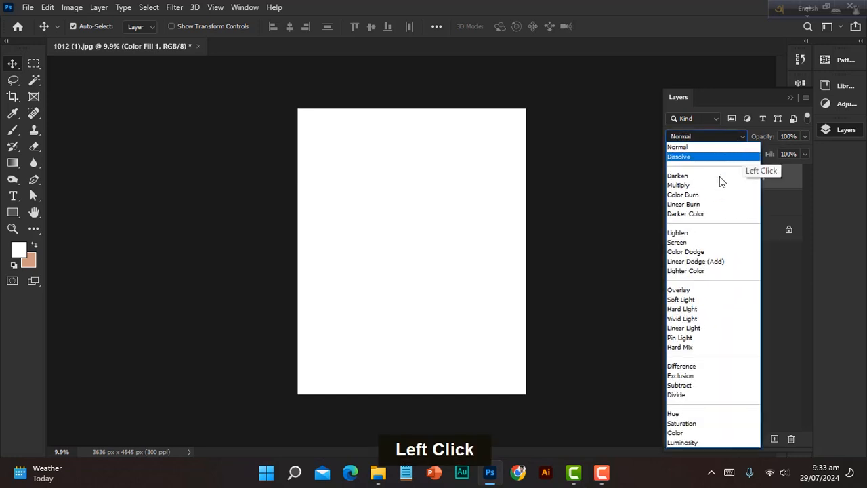
left_click(704, 299)
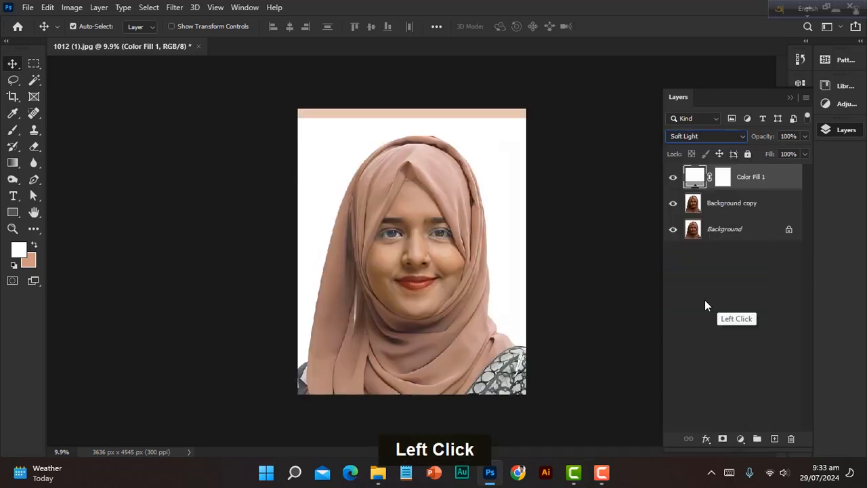
- Replace the white mask on the Color Fill 1 layer with a black mask that hides the whole fill
left_click(728, 177)
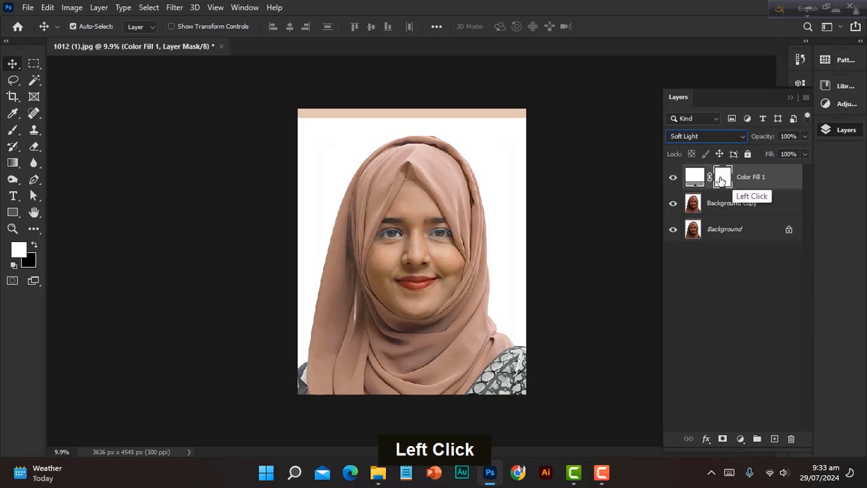
left_click(790, 439)
left_click(384, 183)
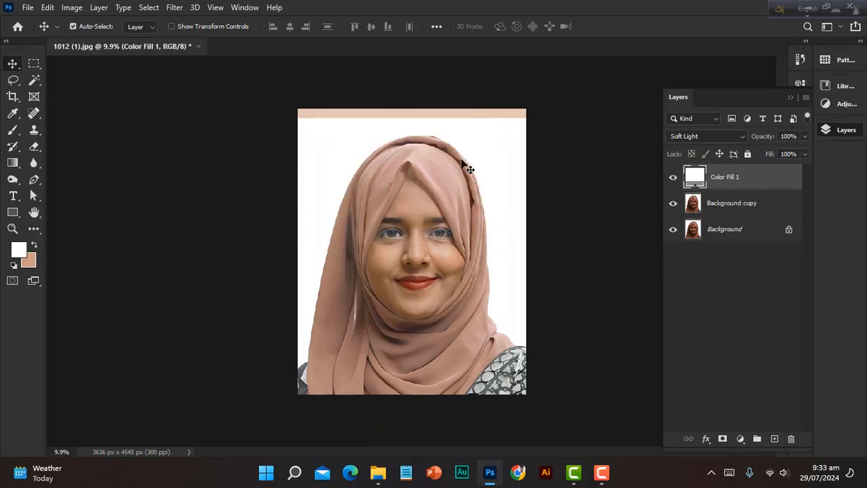
left_click(673, 180)
left_click(673, 179)
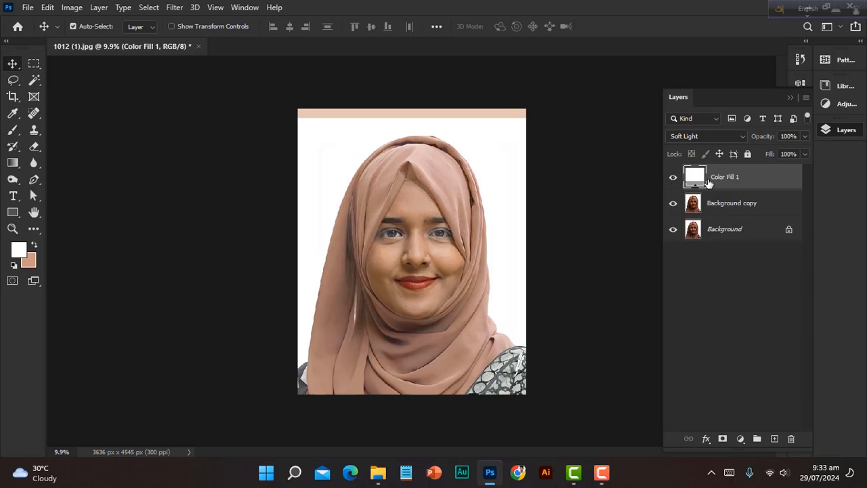
key("alt")
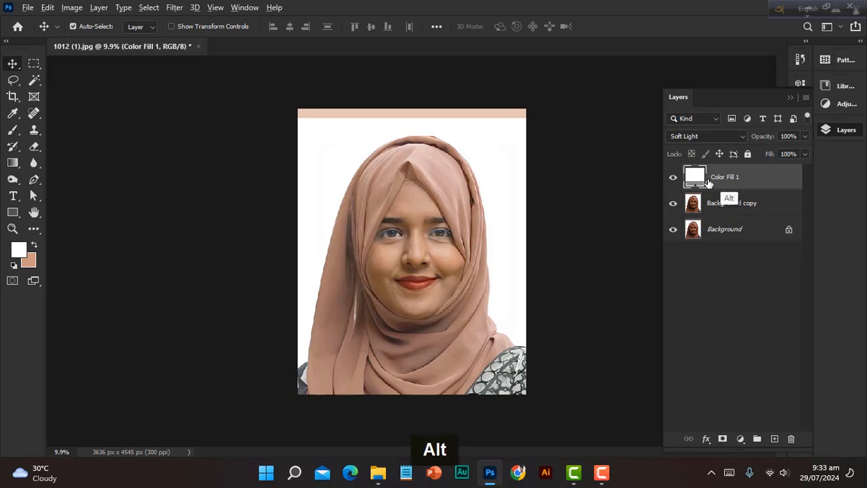
left_click(723, 439, "alt")
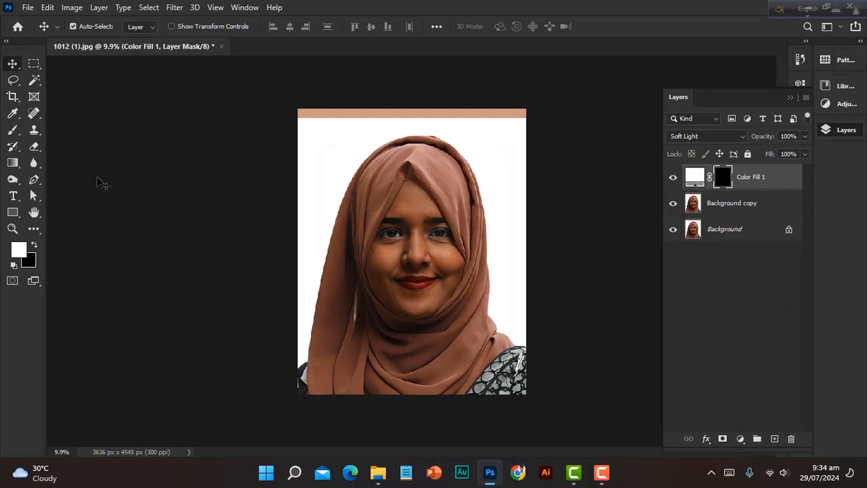
- Set up the Eraser tool with black foreground, white background and 100% flow for work on the Color Fill 1 mask
right_click(38, 150)
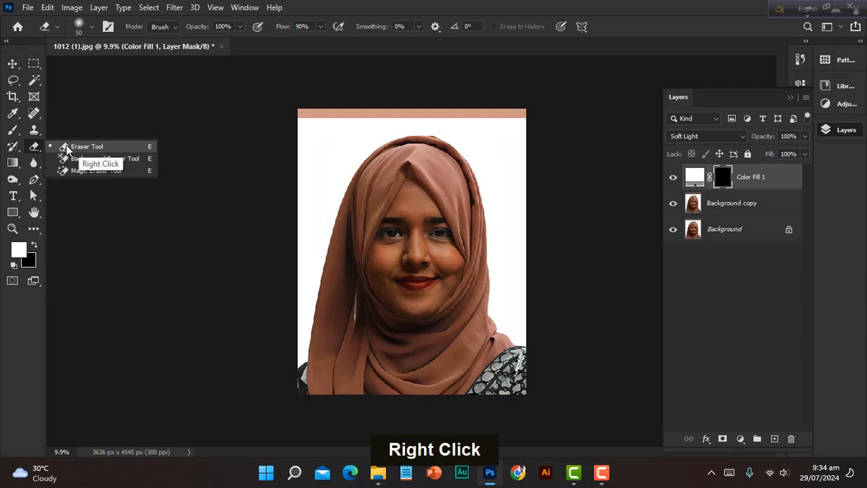
left_click(68, 145)
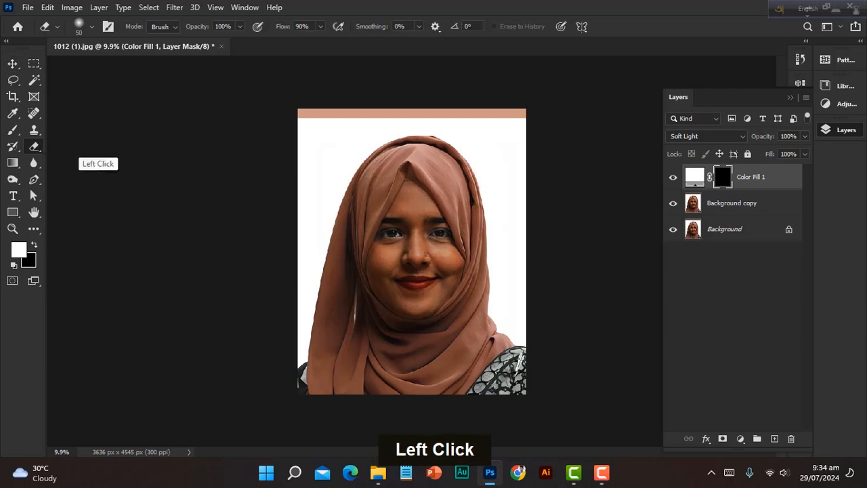
left_click(33, 246)
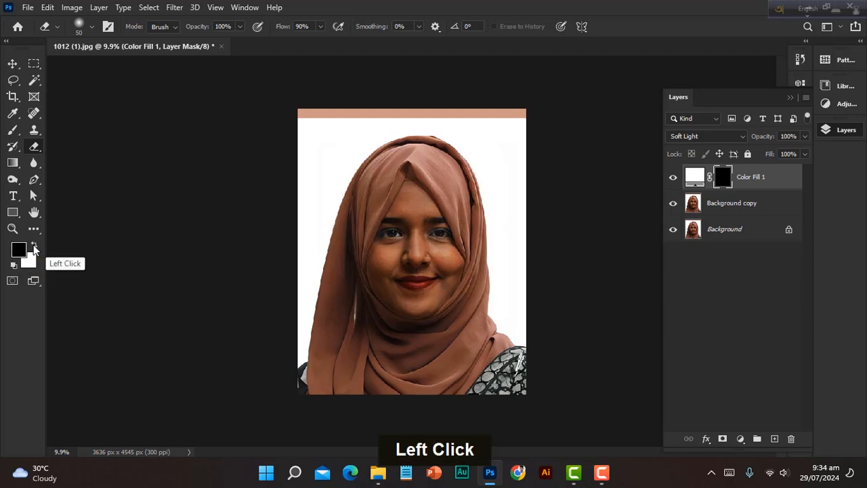
scroll(404, 217, "up", 1)
scroll(403, 217, "up", 2)
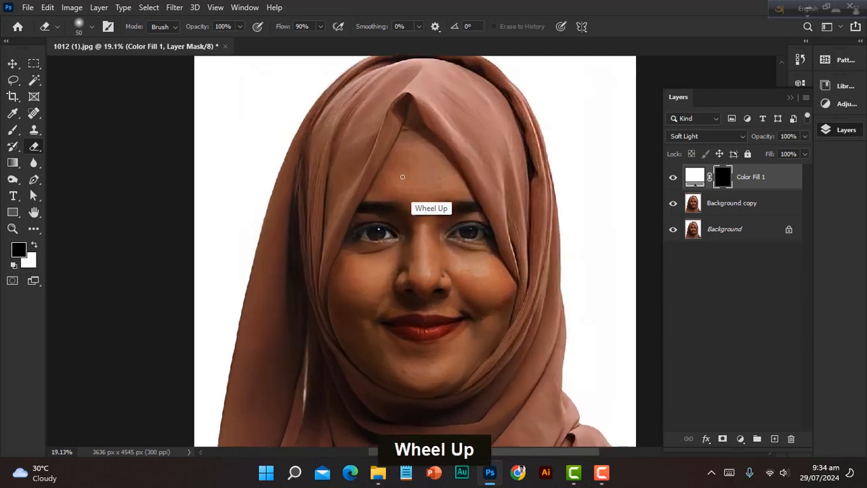
scroll(407, 196, "up", 3)
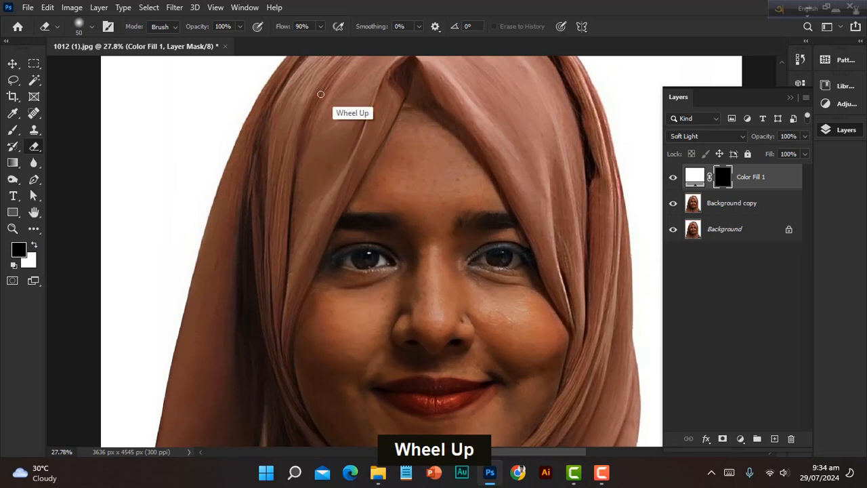
left_click(320, 26)
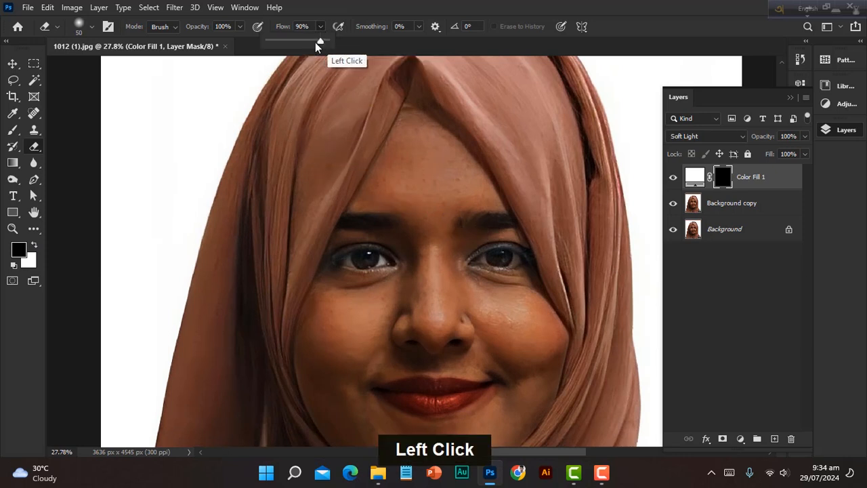
left_click_drag(316, 41, 341, 43)
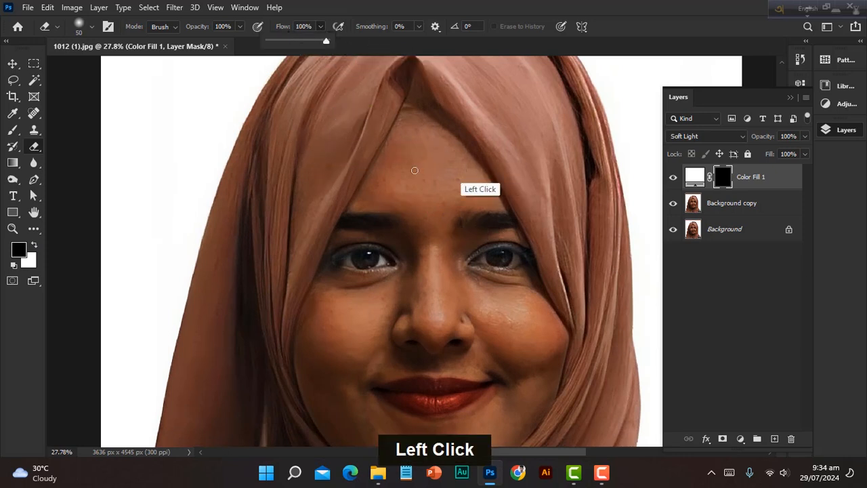
- Enlarge the eraser to 175 px and erase the black mask over the forehead to brighten the skin there
left_click(416, 167)
key("bracketright")
key("bracketright")
key("bracketright")
key("bracketright")
key("bracketright")
key("bracketright")
key("bracketright")
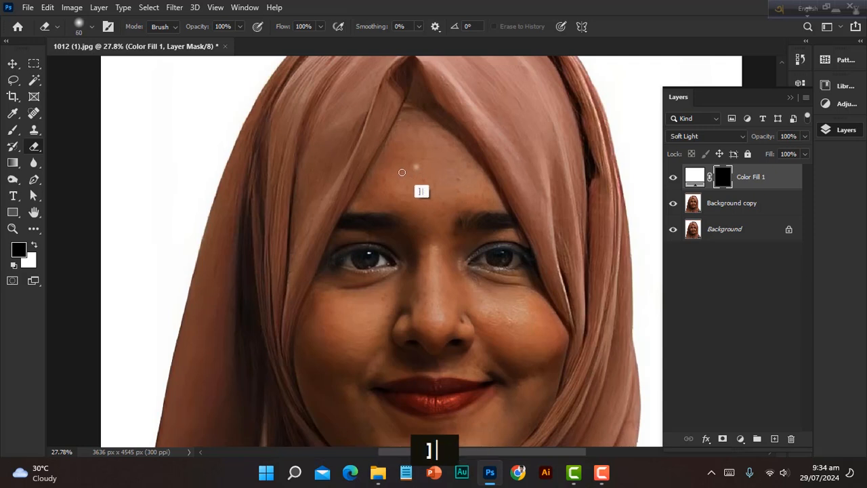
key("bracketright")
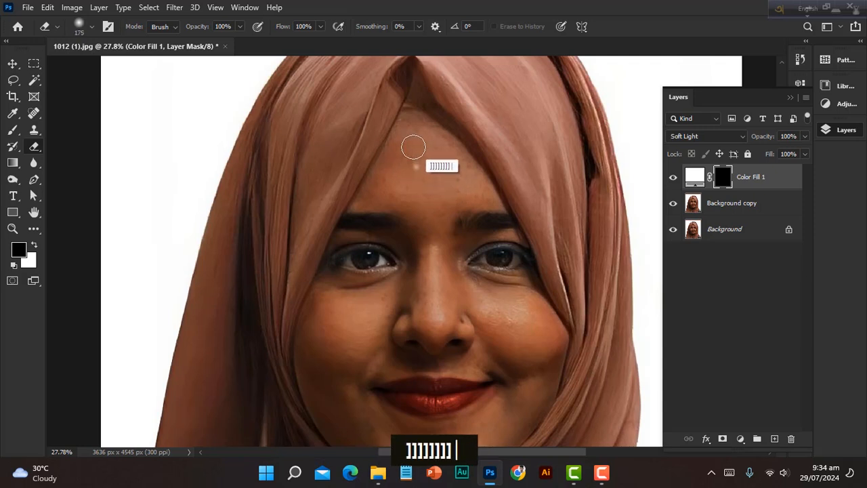
mouse_move(413, 147)
left_mouse_down()
mouse_move(414, 204)
mouse_move(427, 145)
mouse_move(430, 187)
mouse_move(415, 144)
mouse_move(399, 173)
mouse_move(369, 195)
mouse_move(402, 142)
mouse_move(368, 194)
left_mouse_up()
scroll(416, 97, "up", 1)
mouse_move(416, 97)
left_mouse_down()
mouse_move(412, 120)
mouse_move(434, 122)
mouse_move(490, 195)
mouse_move(384, 179)
mouse_move(476, 168)
mouse_move(460, 169)
mouse_move(524, 141)
mouse_move(552, 145)
mouse_move(481, 131)
mouse_move(523, 149)
mouse_move(494, 152)
left_mouse_up()
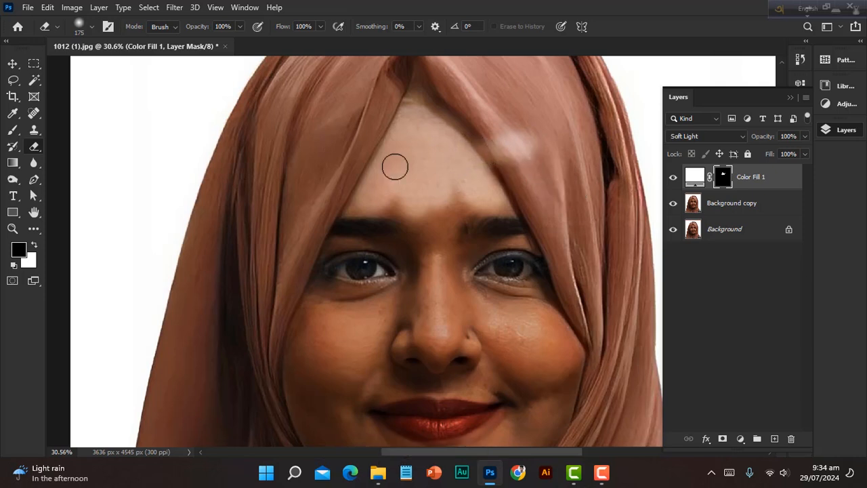
- With the foreground and background colors swapped, hide the brightening that spilled onto the headscarf beside the forehead
left_click(34, 246)
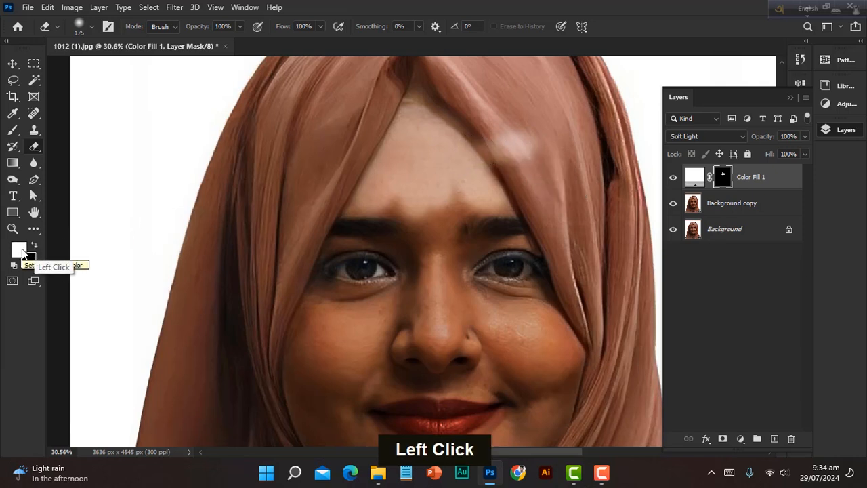
mouse_move(552, 168)
left_mouse_down()
mouse_move(501, 120)
mouse_move(539, 177)
mouse_move(487, 135)
mouse_move(522, 168)
mouse_move(495, 148)
left_mouse_up()
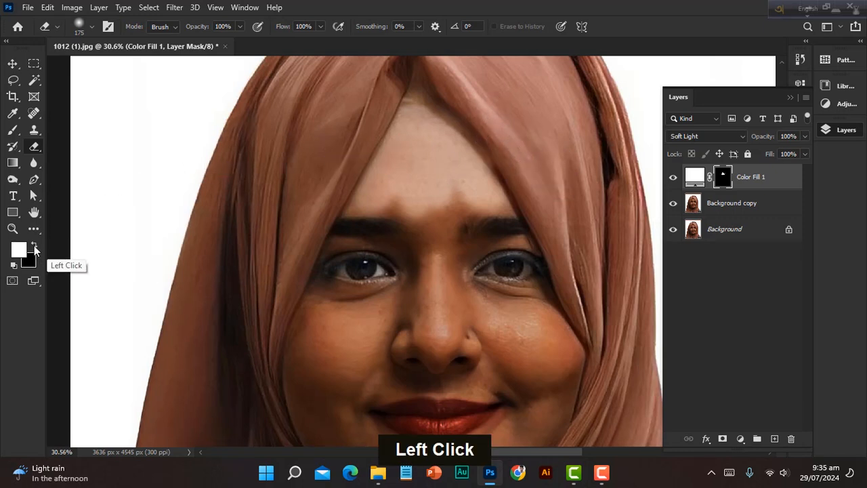
scroll(460, 214, "down", 2)
scroll(452, 211, "up", 1)
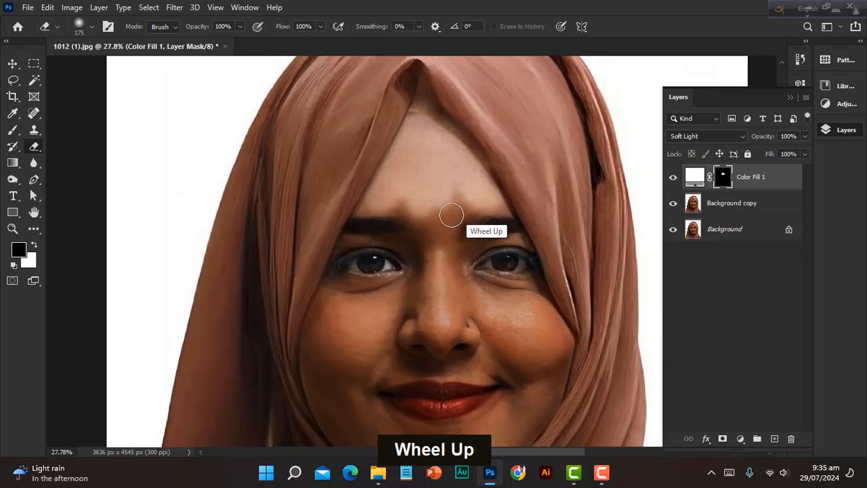
- Erase the mask between the eyebrows and over the nose and cheeks to brighten the middle of the face
mouse_move(454, 227)
left_mouse_down()
mouse_move(440, 223)
mouse_move(465, 194)
mouse_move(406, 193)
mouse_move(419, 210)
left_mouse_up()
scroll(364, 357, "up", 2)
mouse_move(342, 304)
left_mouse_down()
mouse_move(366, 343)
mouse_move(504, 337)
mouse_move(480, 224)
left_mouse_up()
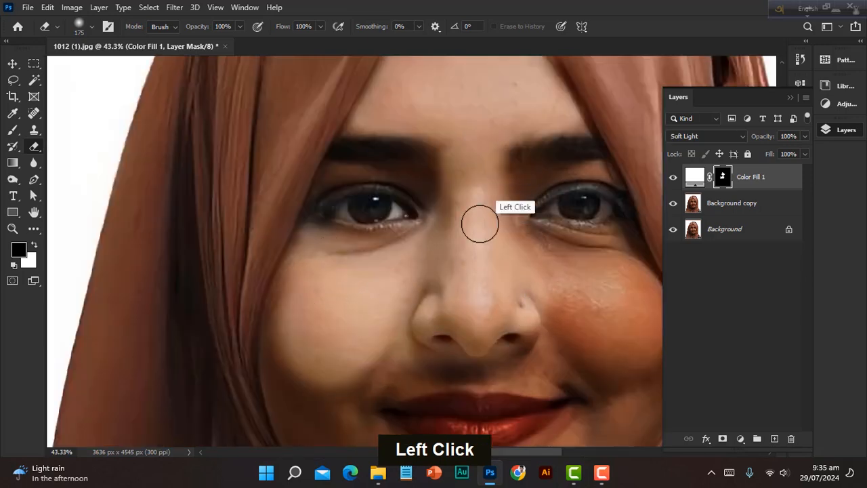
left_click_drag(447, 366, 473, 220)
mouse_move(447, 218)
left_mouse_down()
mouse_move(585, 218)
mouse_move(360, 172)
mouse_move(321, 141)
mouse_move(579, 305)
mouse_move(630, 235)
left_mouse_up()
- Brighten the skin around the mouth, chin and jawline by erasing the mask, reducing the eraser to 125 px for the edges
key("bracketleft")
key("bracketleft")
left_click_drag(548, 284, 358, 254)
mouse_move(407, 176)
left_mouse_down()
mouse_move(493, 160)
mouse_move(450, 241)
left_mouse_up()
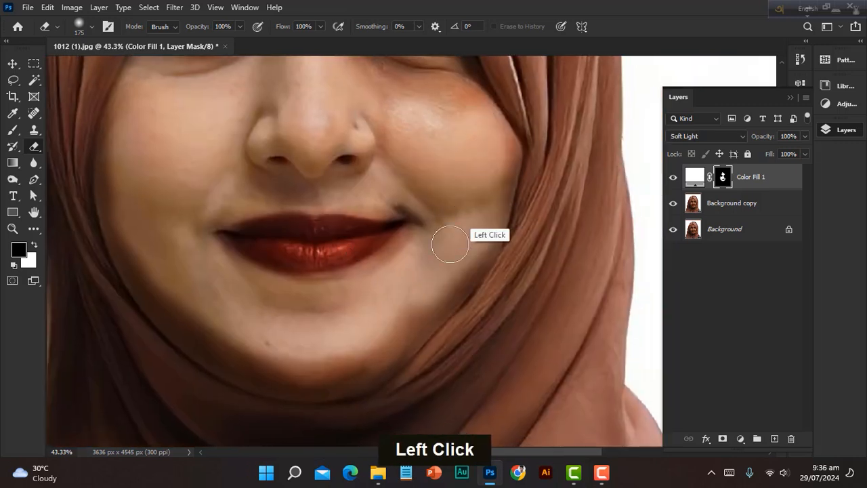
mouse_move(510, 152)
left_mouse_down()
mouse_move(469, 272)
mouse_move(420, 333)
mouse_move(403, 326)
mouse_move(432, 274)
mouse_move(375, 269)
mouse_move(213, 86)
mouse_move(258, 203)
mouse_move(245, 219)
mouse_move(393, 260)
mouse_move(278, 239)
mouse_move(245, 175)
mouse_move(372, 288)
mouse_move(336, 267)
mouse_move(489, 262)
mouse_move(434, 286)
left_mouse_up()
scroll(431, 312, "up", 5)
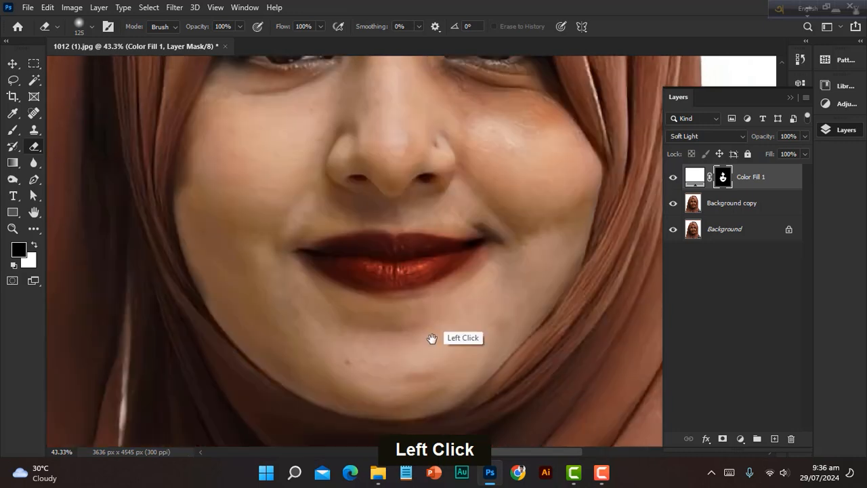
left_click_drag(193, 215, 199, 264)
scroll(329, 101, "up", 1)
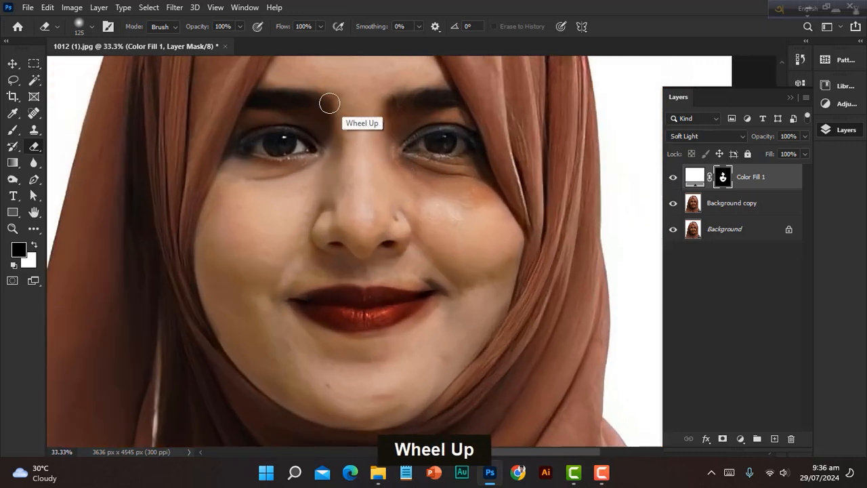
- Erase the mask over the eyebrow and eyelid on the image's left side, refining around the eye with a 70 px eraser
left_click(255, 106)
scroll(256, 105, "up", 1)
left_click_drag(255, 106, 314, 158)
left_click(267, 217)
left_click(287, 162)
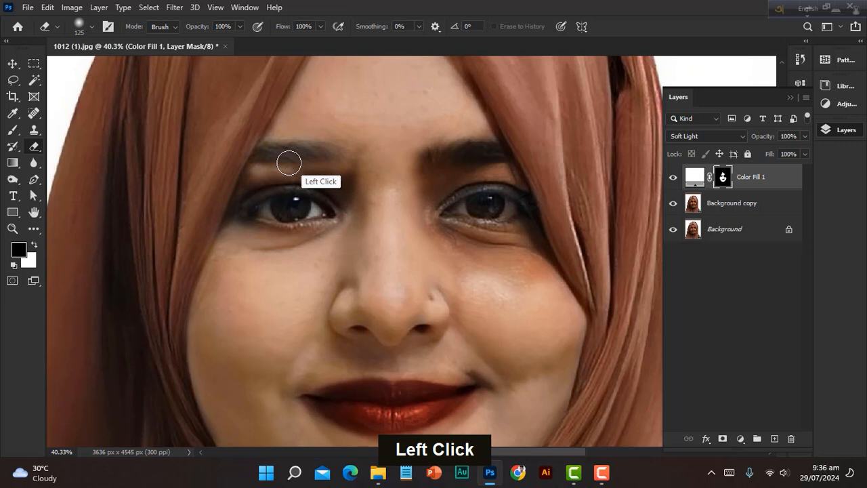
key("bracketleft")
key("bracketleft")
key("bracketleft")
key("bracketleft")
left_click(236, 232)
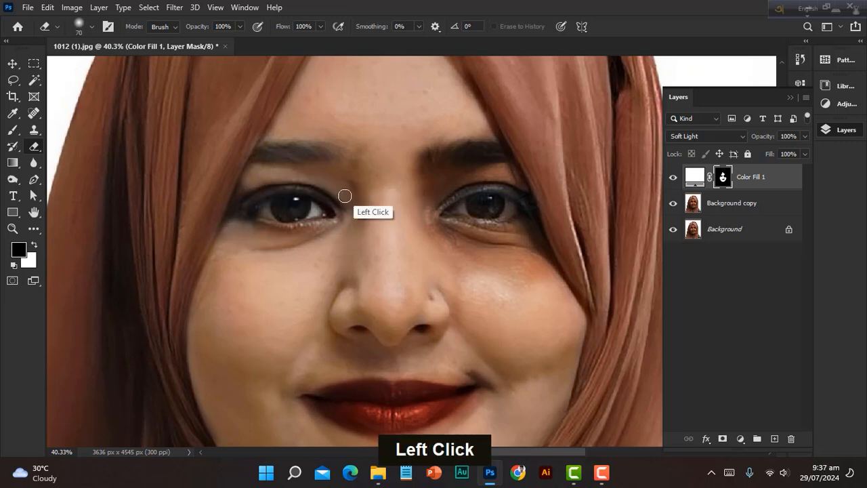
- Finish brightening the remaining eye and eyebrow area on the mask, and switch to the Move tool with the whole photo in view
mouse_move(439, 180)
left_mouse_down()
mouse_move(494, 146)
mouse_move(485, 143)
mouse_move(518, 182)
mouse_move(431, 198)
mouse_move(513, 180)
mouse_move(539, 232)
mouse_move(533, 206)
mouse_move(554, 265)
mouse_move(525, 225)
mouse_move(431, 228)
mouse_move(480, 243)
mouse_move(442, 242)
mouse_move(470, 262)
mouse_move(440, 256)
mouse_move(532, 244)
mouse_move(453, 242)
mouse_move(420, 232)
mouse_move(306, 244)
mouse_move(260, 240)
mouse_move(294, 235)
mouse_move(260, 227)
left_mouse_up()
key("bracketleft")
key("bracketleft")
key("bracketright")
key("bracketright")
scroll(526, 226, "down", 4)
key("x")
key("v")
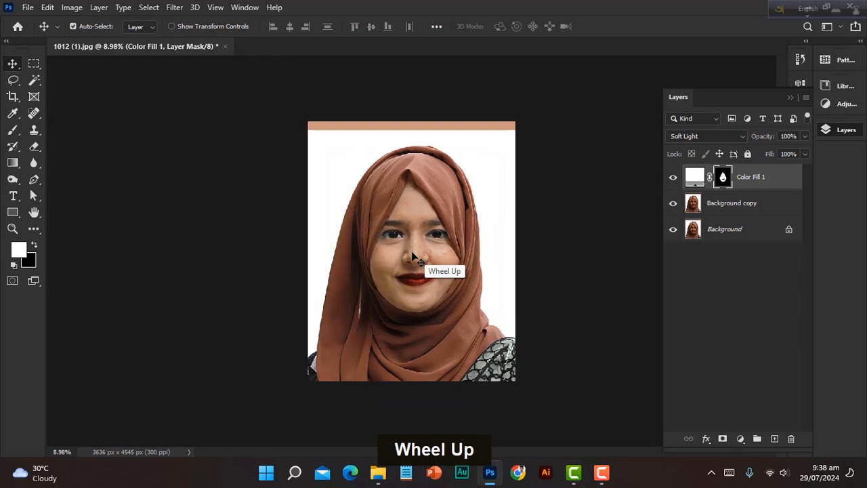
- Compare the face before and after brightening by toggling the visibility of the Color Fill 1 layer
scroll(412, 254, "up", 1)
left_click(573, 284)
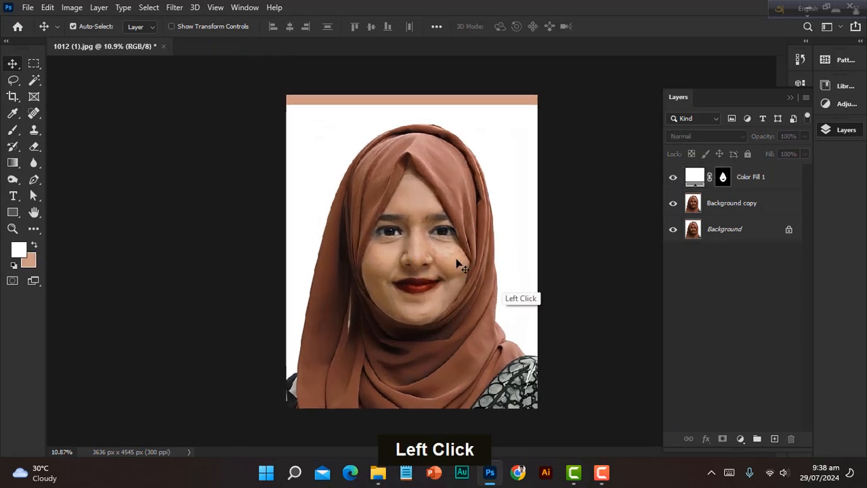
left_click(672, 179)
left_click(672, 179)
double_click(672, 179)
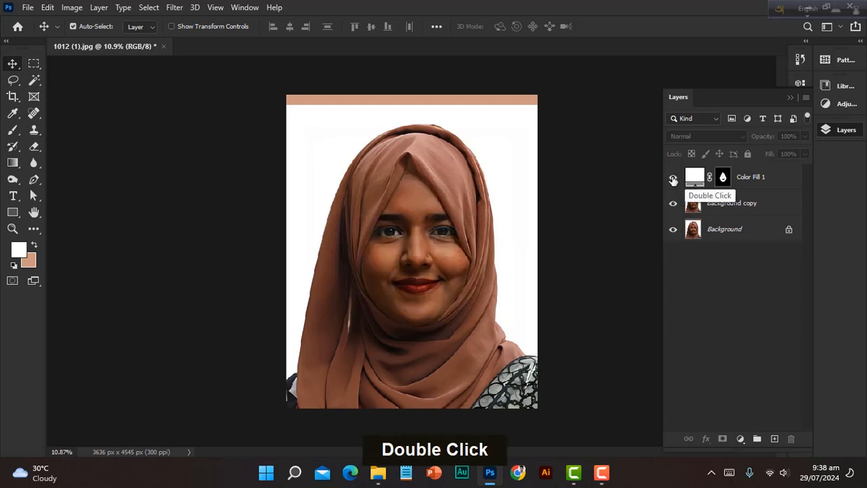
- Merge the Color Fill 1 and Background copy layers and duplicate the merged layer
left_click(752, 184)
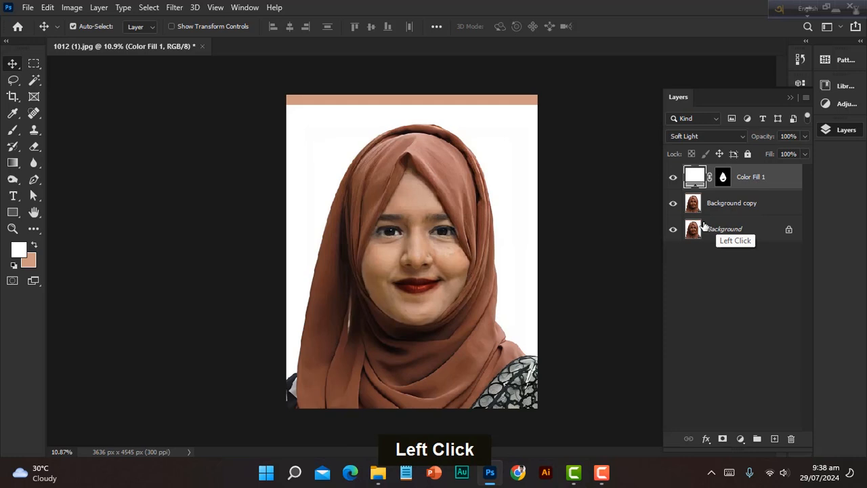
left_click(758, 178)
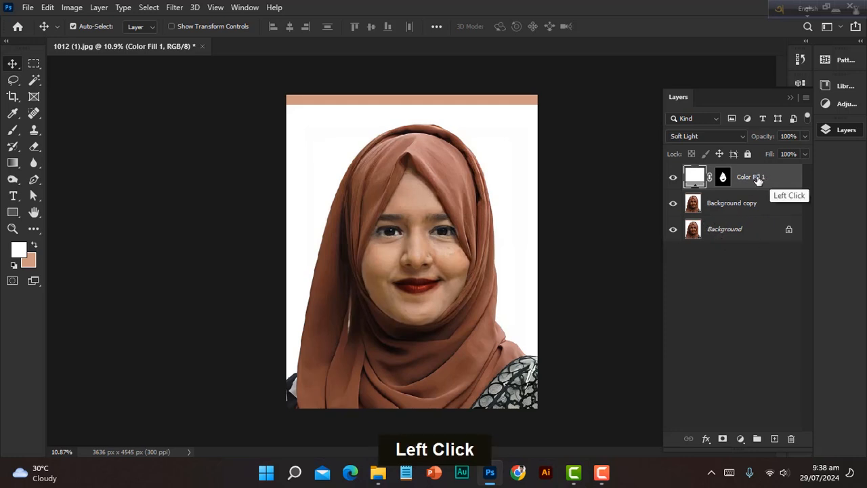
left_click(738, 209, "shift")
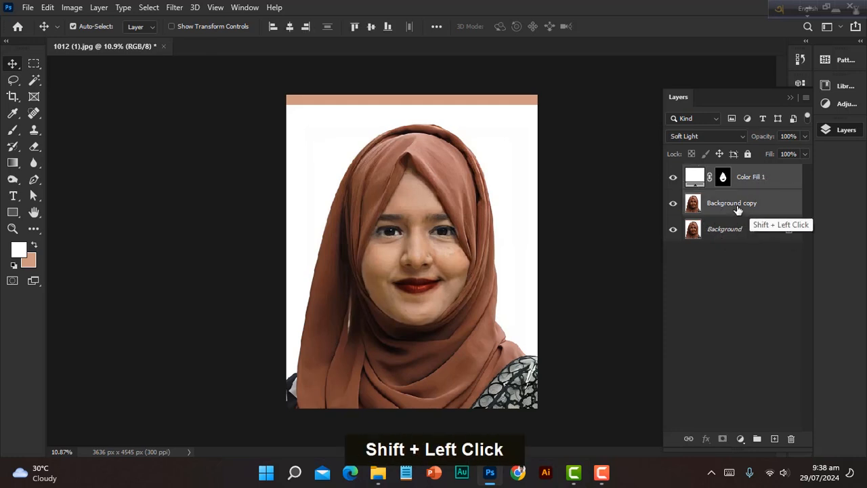
key("ctrl")
key("ctrl+e")
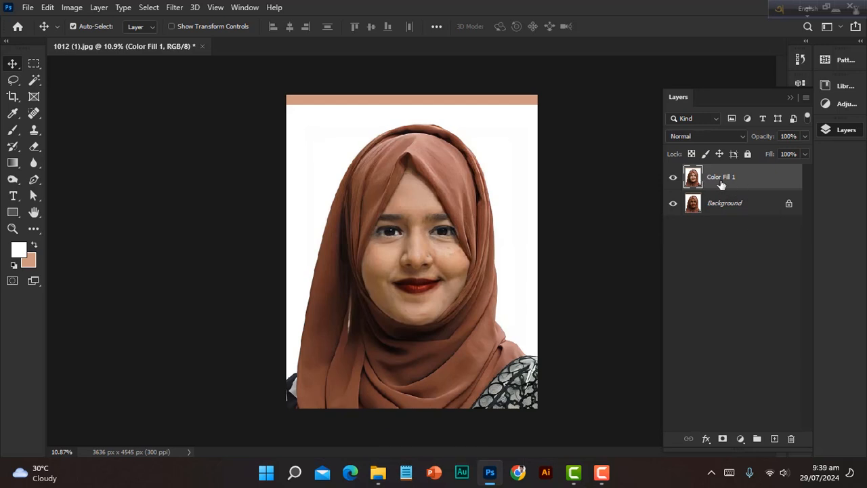
key("ctrl")
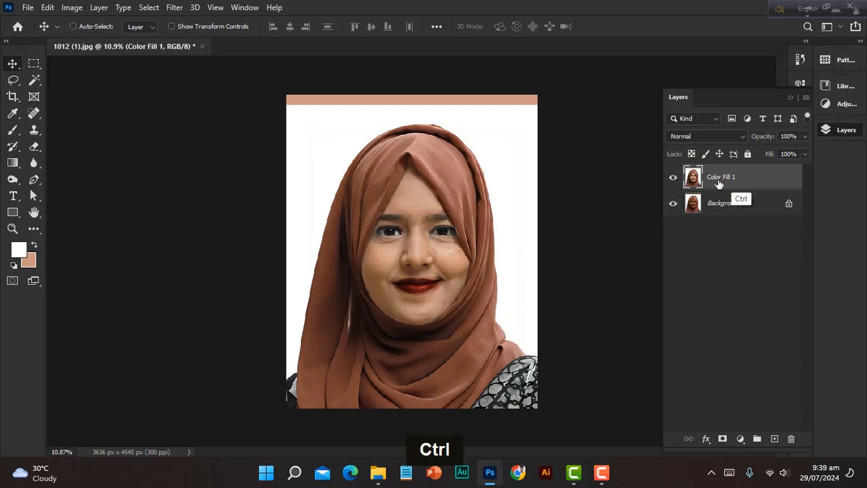
key("ctrl+j")
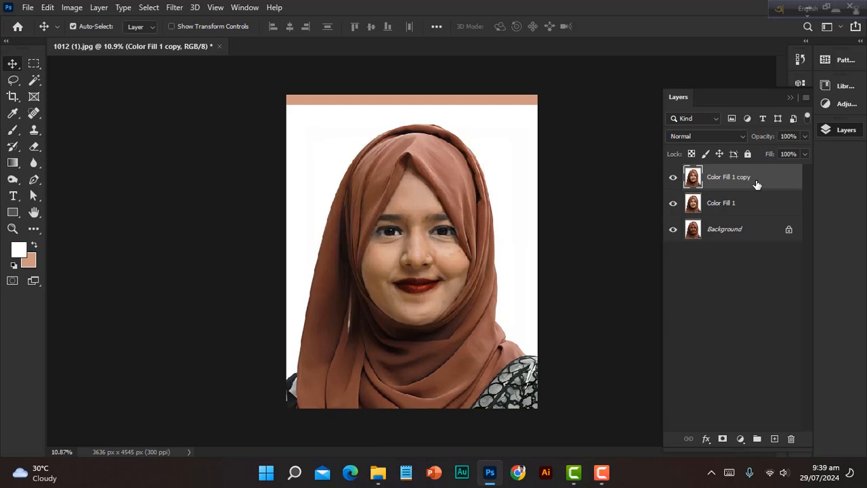
- Invert the colors of the duplicated layer and set its blend mode to Vivid Light
key("ctrl")
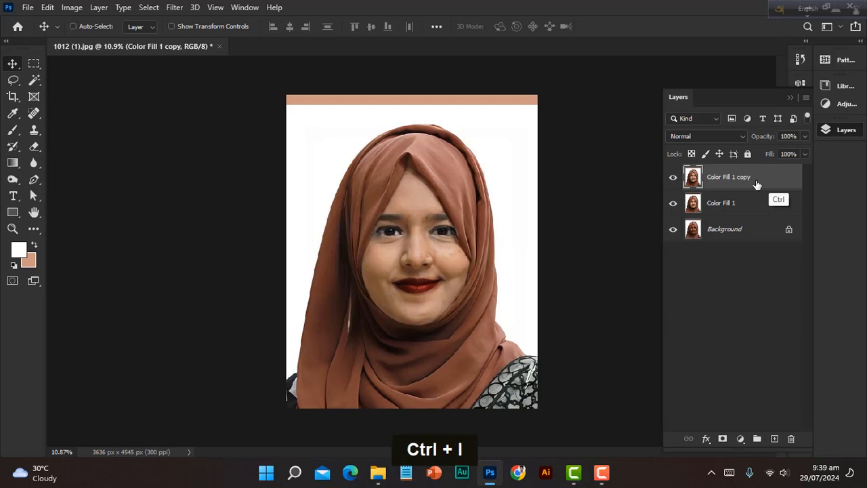
key("ctrl+i")
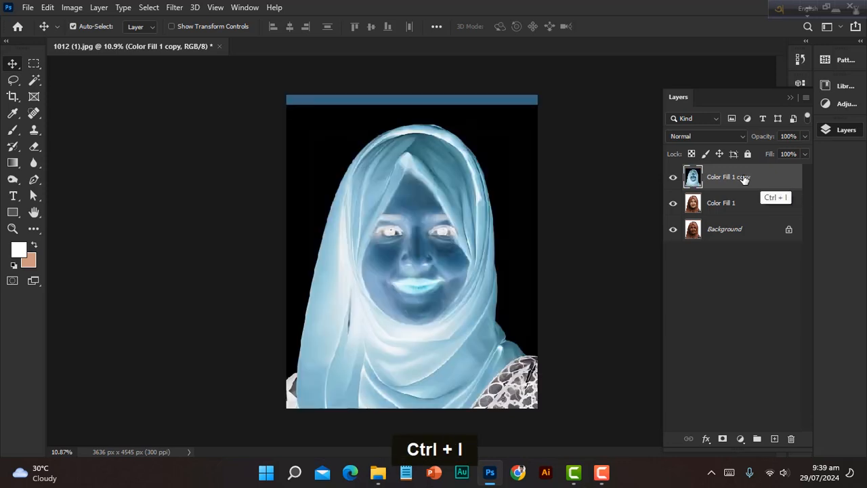
left_click(736, 139)
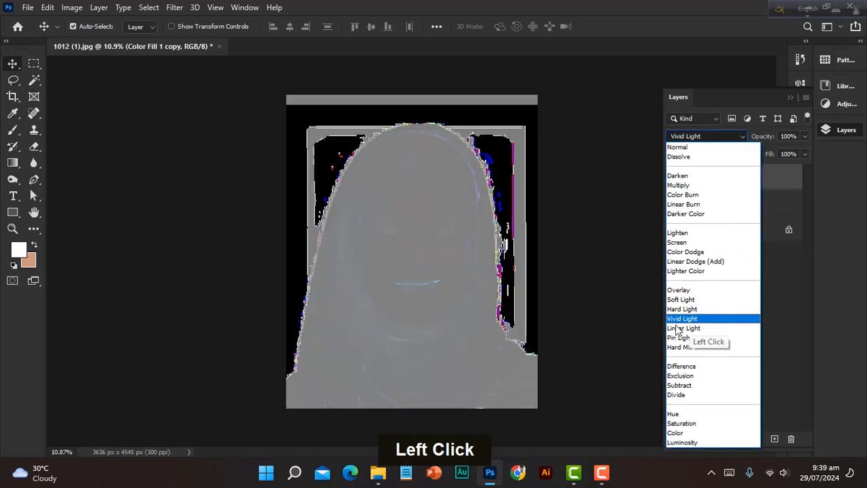
left_click(683, 320)
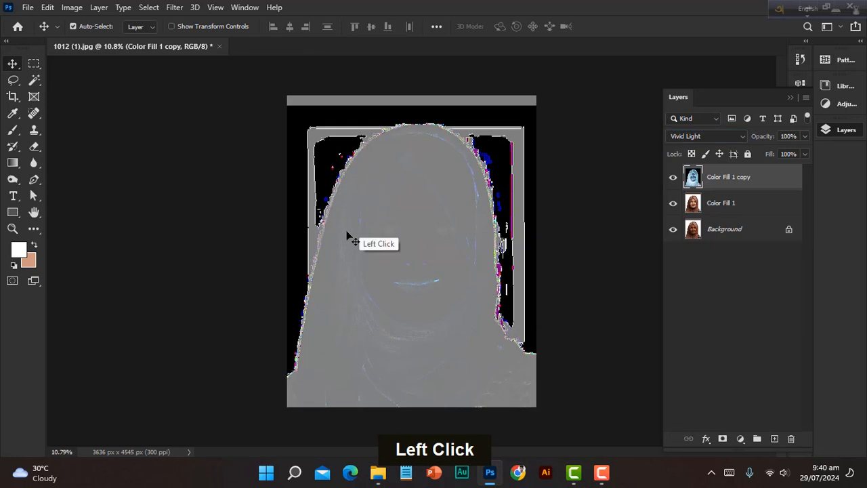
- Apply a High Pass filter with a 30-pixel radius to the Color Fill 1 copy layer
left_click(174, 8)
mouse_move(232, 258)
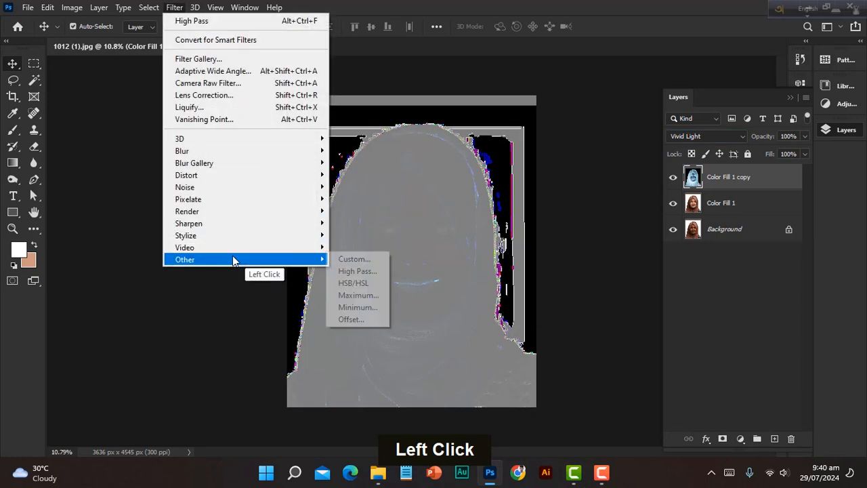
left_click(357, 271)
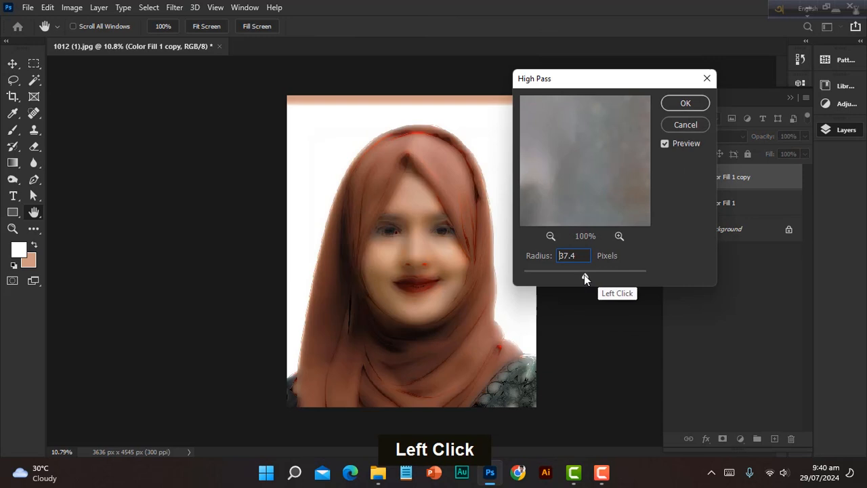
mouse_move(584, 274)
left_mouse_down()
mouse_move(574, 277)
mouse_move(581, 278)
left_mouse_up()
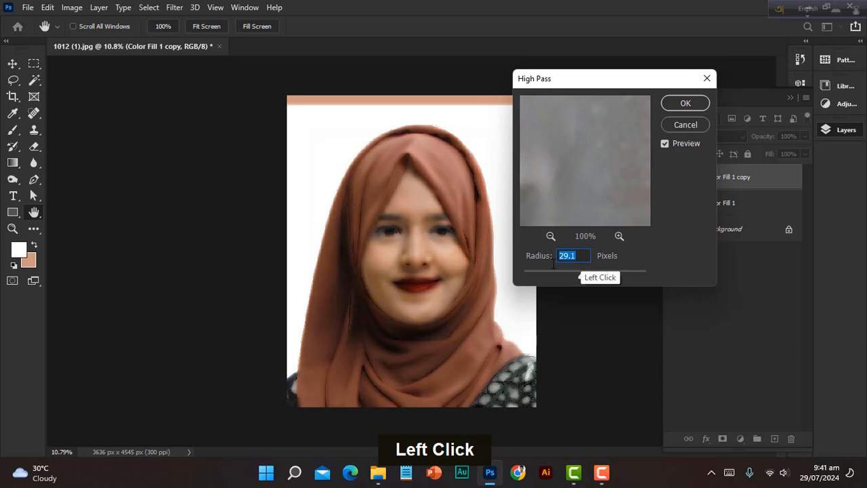
key("BackSpace")
type("30")
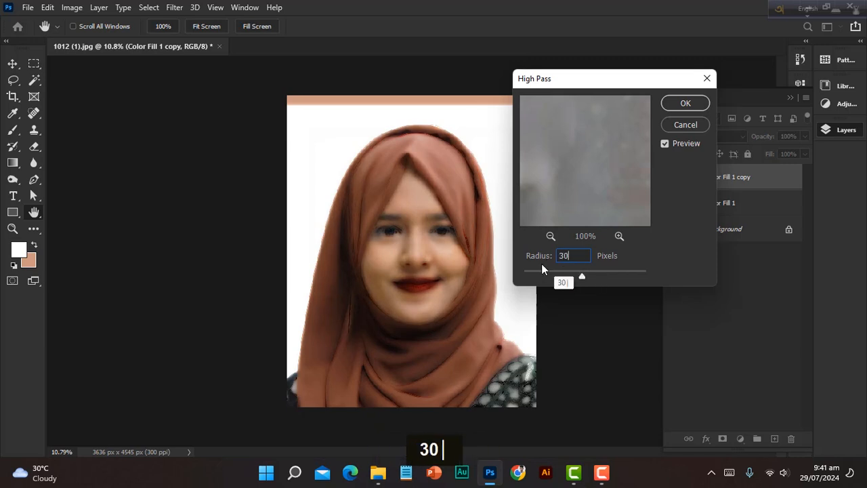
left_click(686, 104)
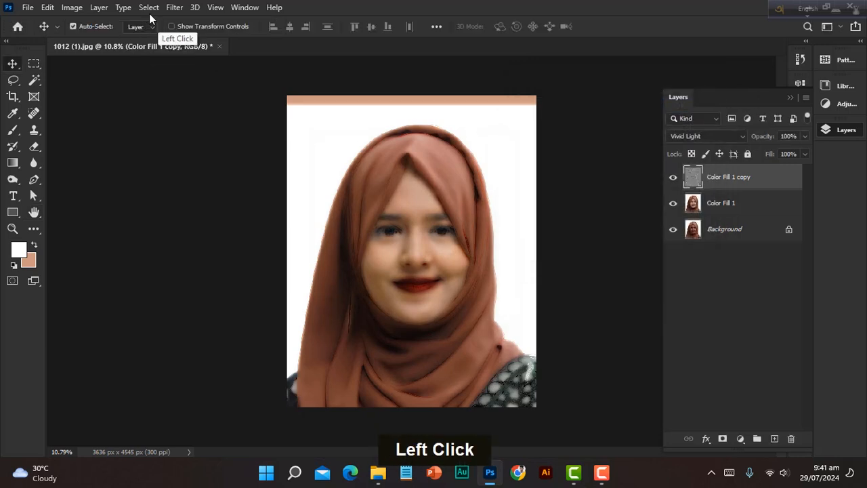
- Apply a Gaussian Blur with a 1.5-pixel radius to the Color Fill 1 copy layer and toggle its visibility to compare
left_click(174, 8)
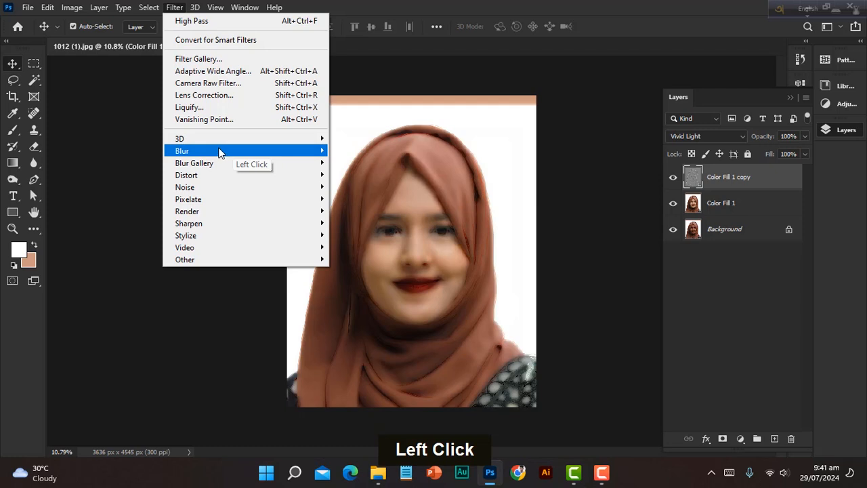
mouse_move(234, 152)
left_click(366, 198)
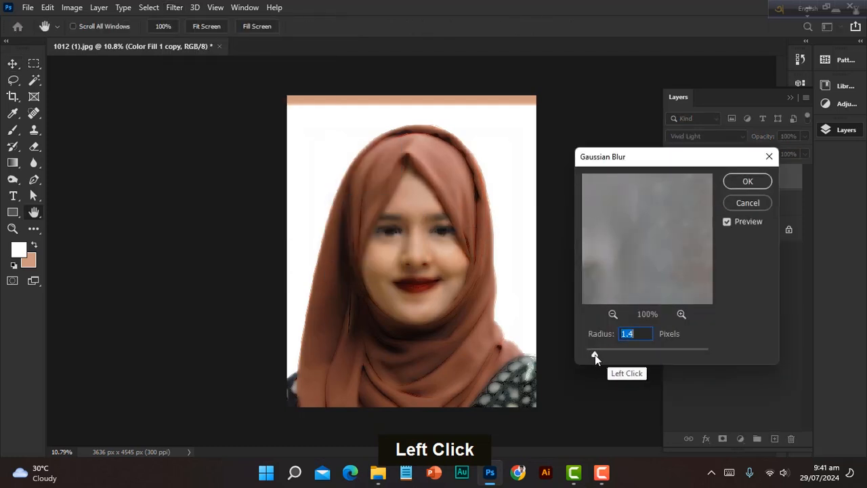
left_click(633, 332)
key("BackSpace")
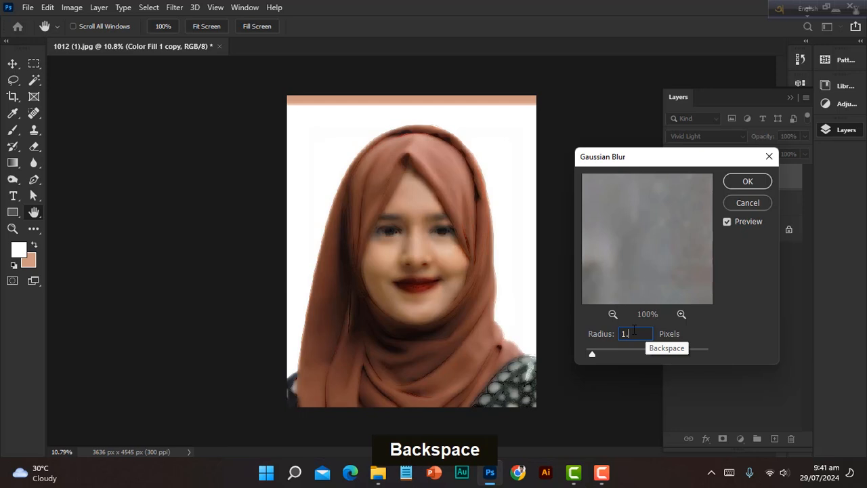
type("5")
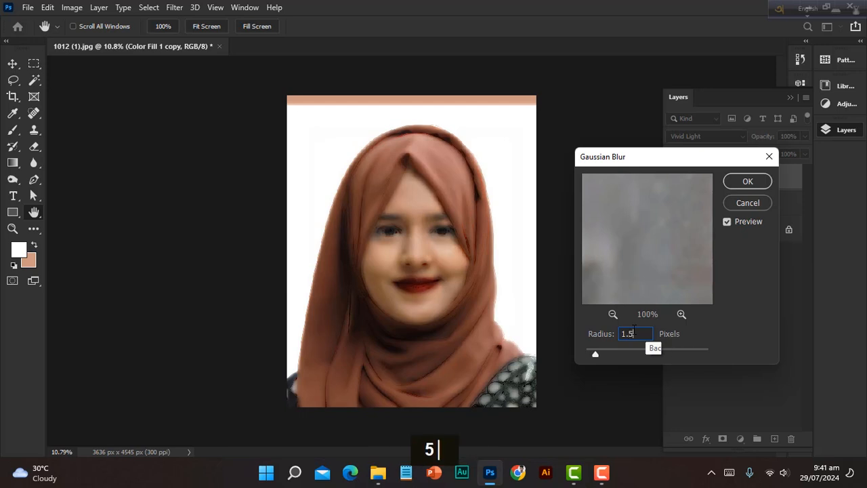
left_click(748, 181)
left_click(666, 176)
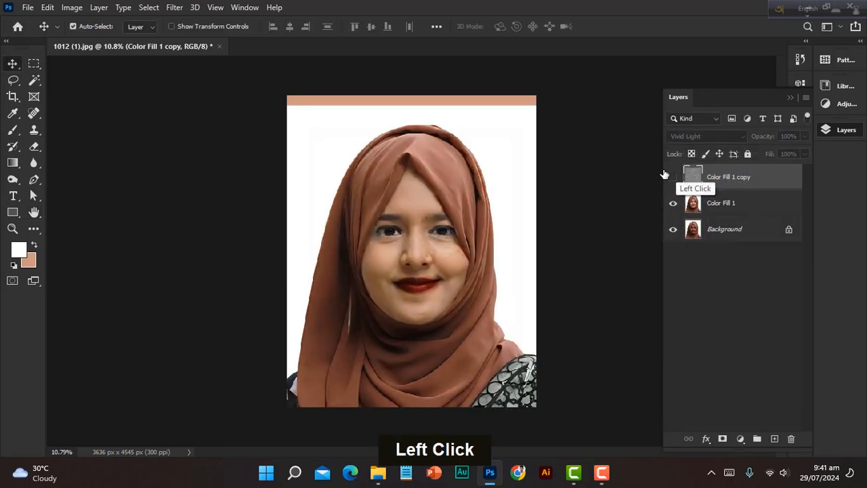
left_click(672, 178)
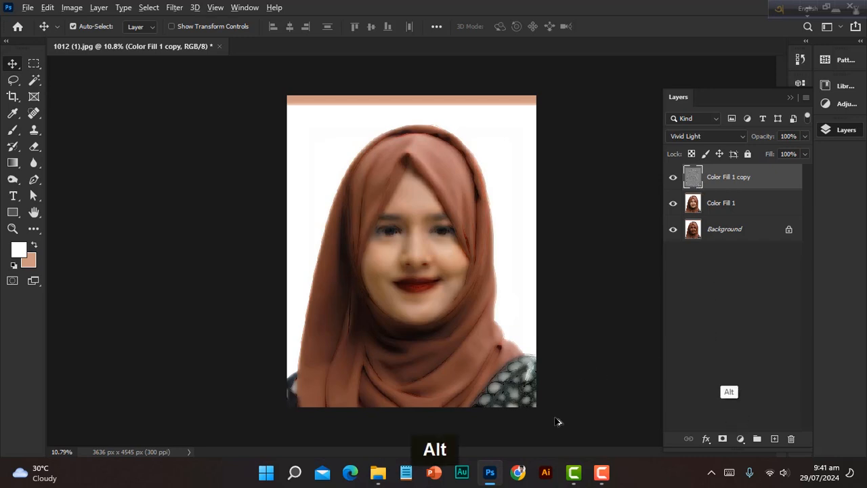
- Add a black layer mask to Color Fill 1 copy and set up the Eraser with black foreground and white background
key("alt")
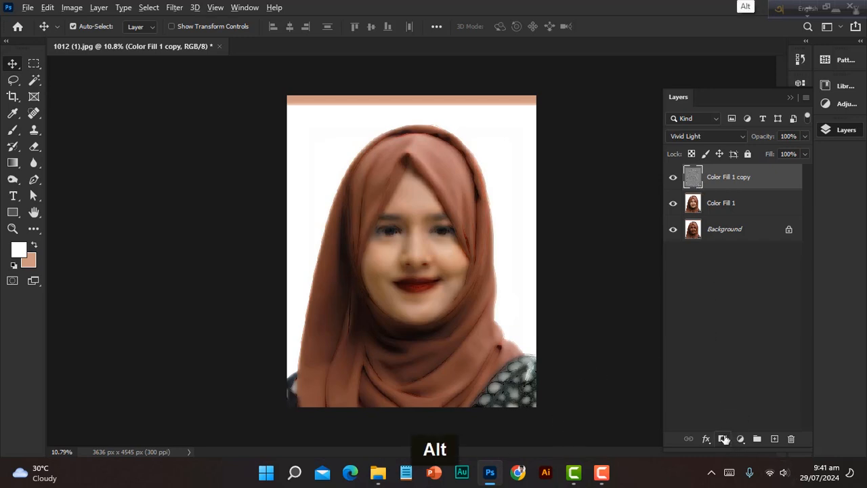
left_click(723, 439, "alt")
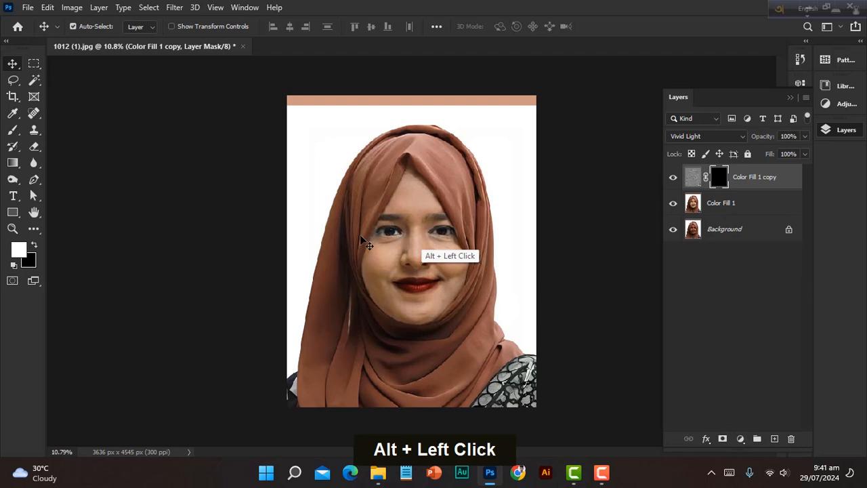
scroll(310, 250, "up", 2)
left_click(34, 146)
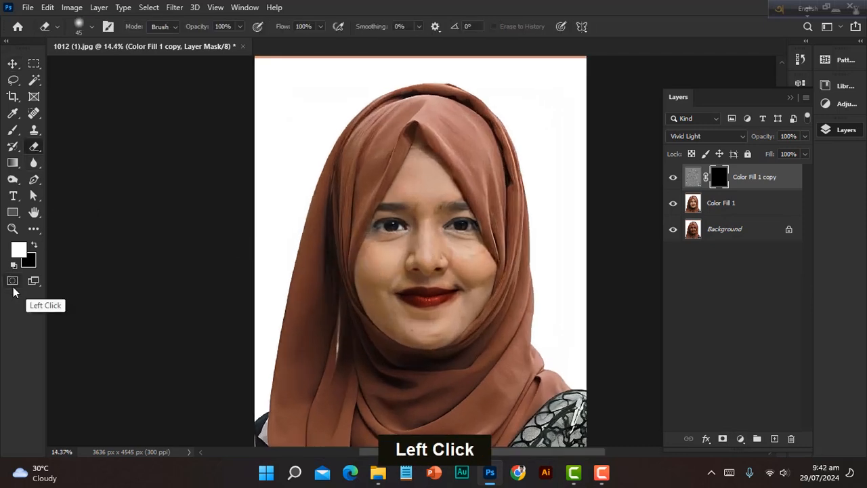
left_click(34, 245)
- Erase on the mask over the forehead, nose and the cheek beside the long scarf fold with a size 100 eraser to reveal the smoothing
scroll(444, 200, "up", 3)
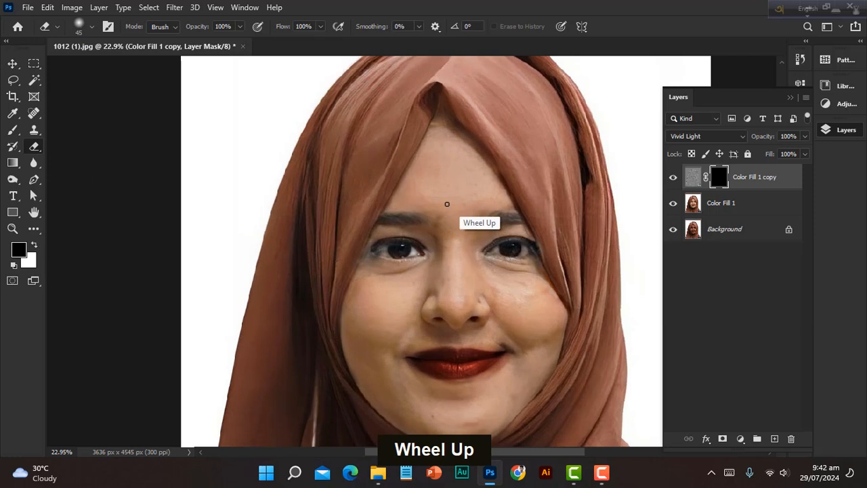
scroll(458, 188, "up", 3)
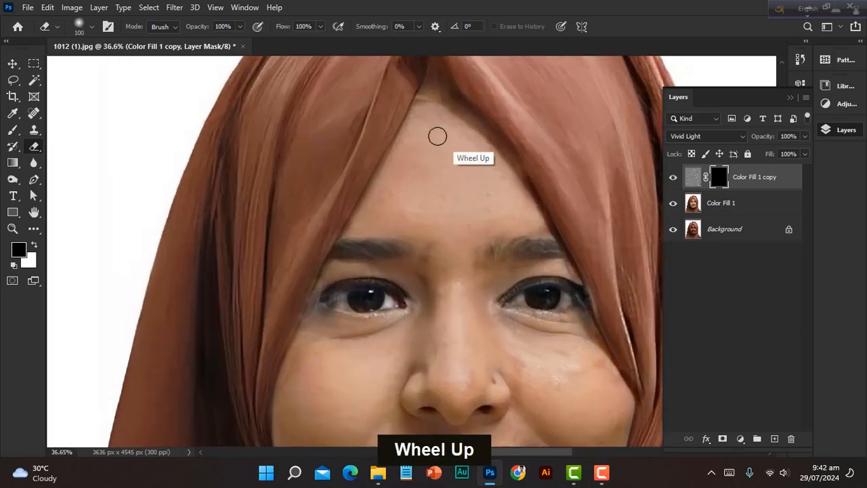
left_click(431, 141)
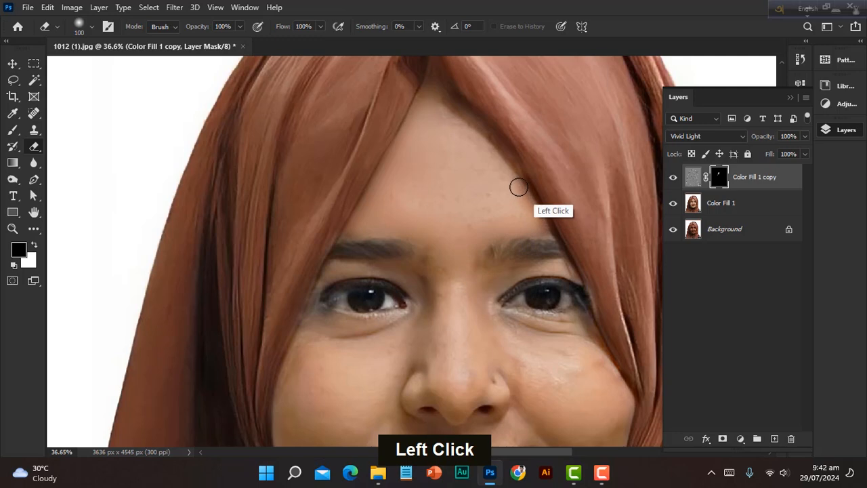
double_click(428, 305)
mouse_move(405, 276)
left_mouse_down()
mouse_move(324, 327)
mouse_move(337, 325)
left_mouse_up()
scroll(338, 326, "up", 2)
left_click_drag(408, 334, 445, 289)
left_click_drag(318, 332, 353, 206)
- Reveal the smoothing on the lower cheek, the chin and the skin around the lips by erasing the mask
key("space")
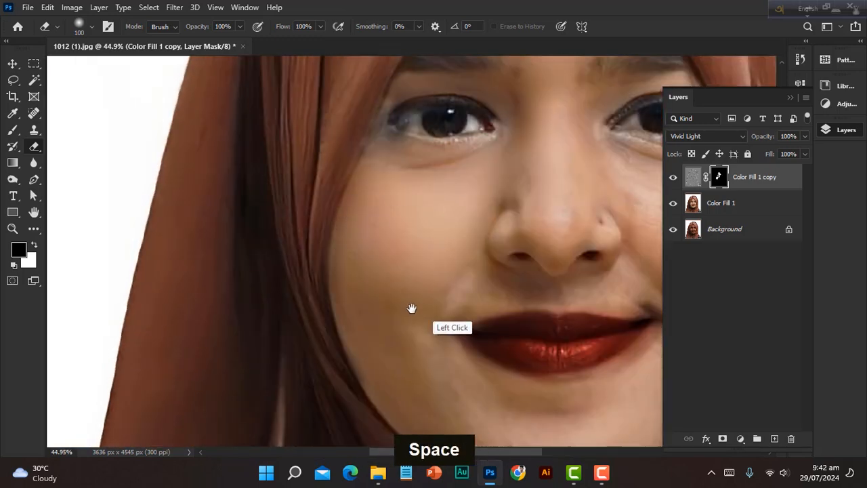
left_click_drag(472, 380, 454, 218)
left_click_drag(602, 298, 635, 235)
key("space")
left_click_drag(640, 210, 430, 244)
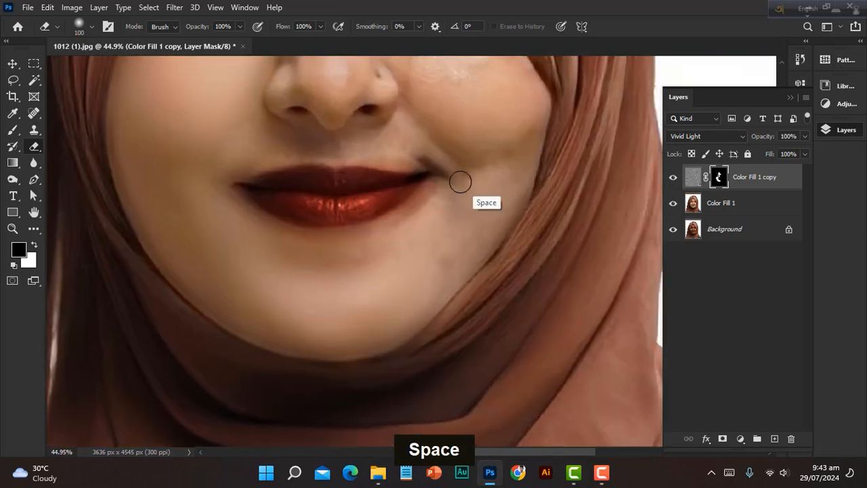
mouse_move(450, 186)
left_mouse_down()
mouse_move(476, 256)
mouse_move(524, 165)
mouse_move(461, 188)
left_mouse_up()
left_click_drag(268, 161, 408, 165)
- Finish revealing the smoothing on the other cheek and around both eyes, and switch to the Move tool with the whole photo in view
key("space")
mouse_move(420, 121)
left_mouse_down()
mouse_move(469, 264)
mouse_move(325, 207)
left_mouse_up()
mouse_move(586, 211)
left_mouse_down()
mouse_move(472, 182)
mouse_move(493, 225)
left_mouse_up()
scroll(488, 213, "down", 3)
scroll(474, 127, "up", 2)
left_click(542, 139)
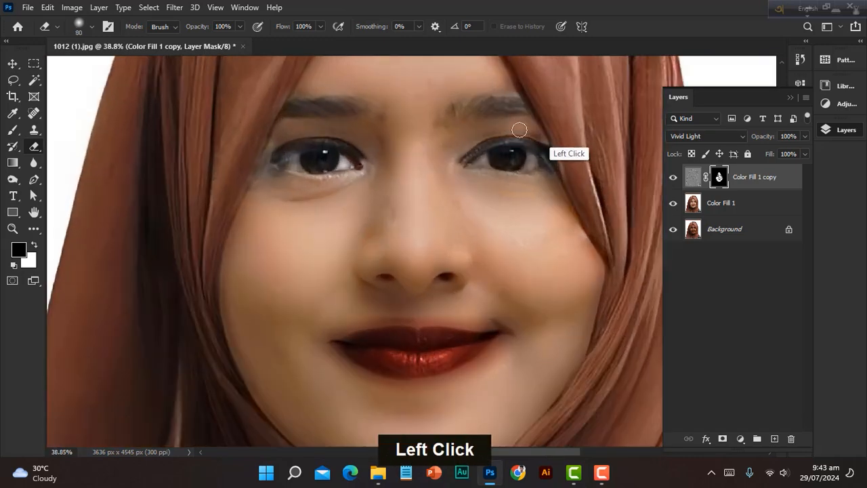
scroll(433, 199, "down", 2)
left_click(510, 224)
scroll(381, 190, "up", 2)
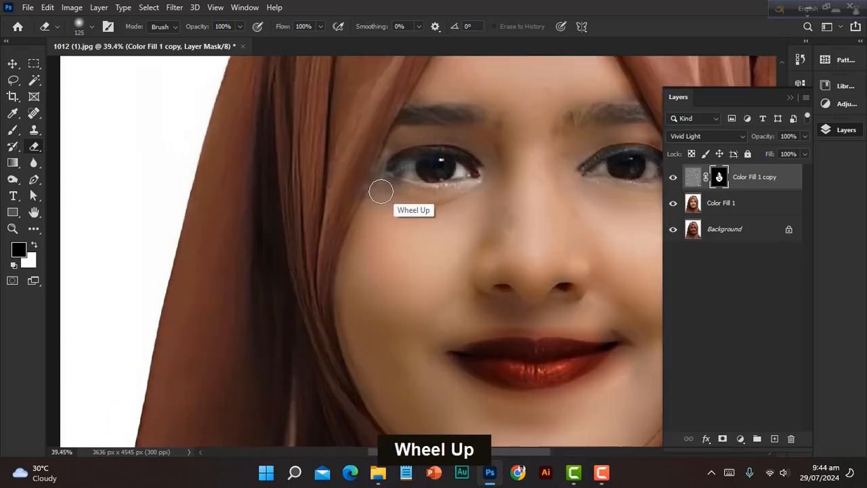
left_click(465, 155)
scroll(393, 199, "down", 1)
left_click(14, 63)
scroll(406, 217, "down", 5)
- Deselect the layers and compare the face before and after smoothing by toggling the Color Fill 1 copy layer's visibility
left_click(606, 252)
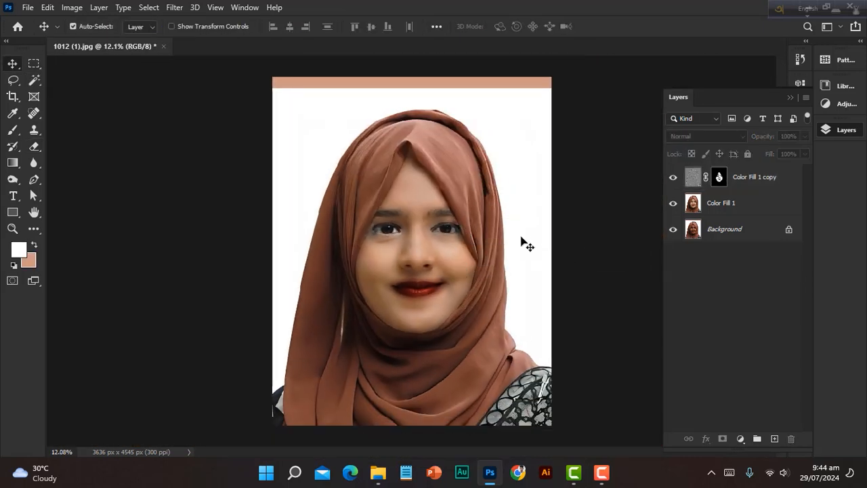
left_click(563, 237)
left_click(674, 180)
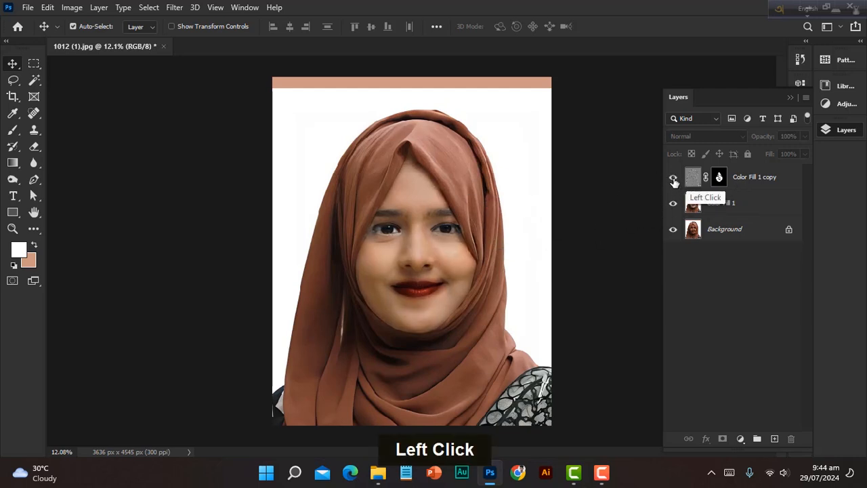
left_click(674, 179)
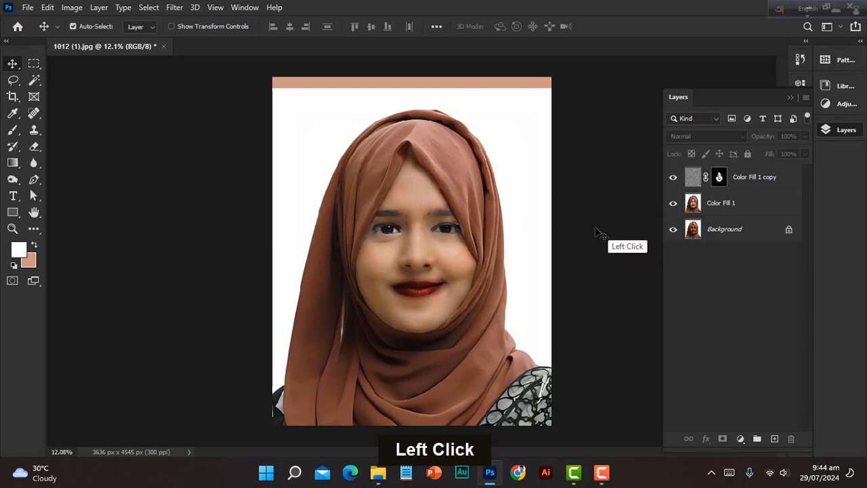
- Reduce the Fill of the Color Fill 1 copy layer to 80% to soften the smoothing
left_click(740, 180)
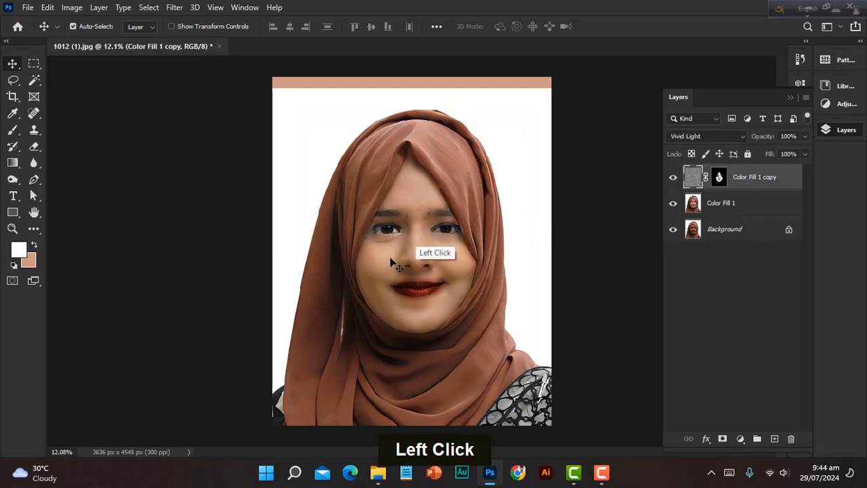
left_click(803, 155)
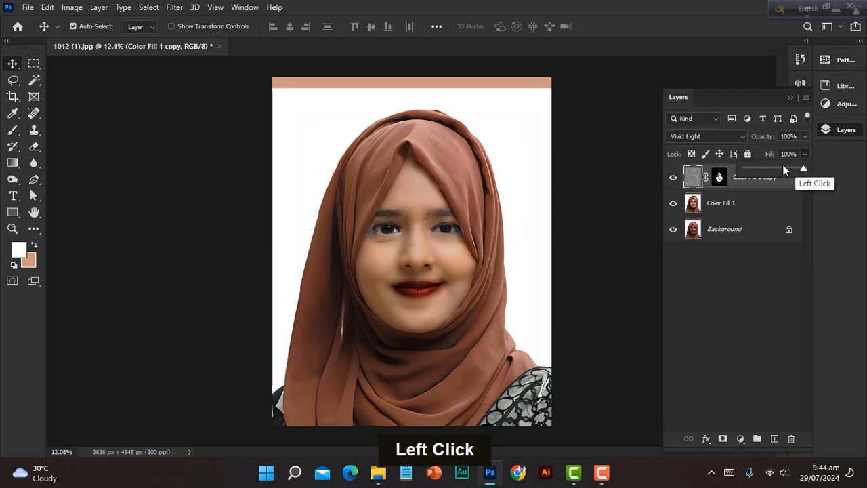
mouse_move(792, 170)
left_mouse_down()
mouse_move(781, 170)
mouse_move(809, 170)
left_mouse_up()
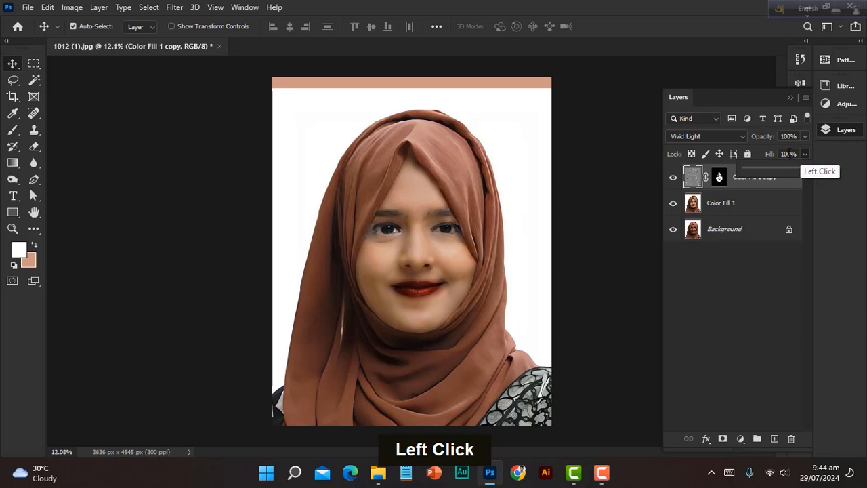
left_click(789, 154)
key("BackSpace")
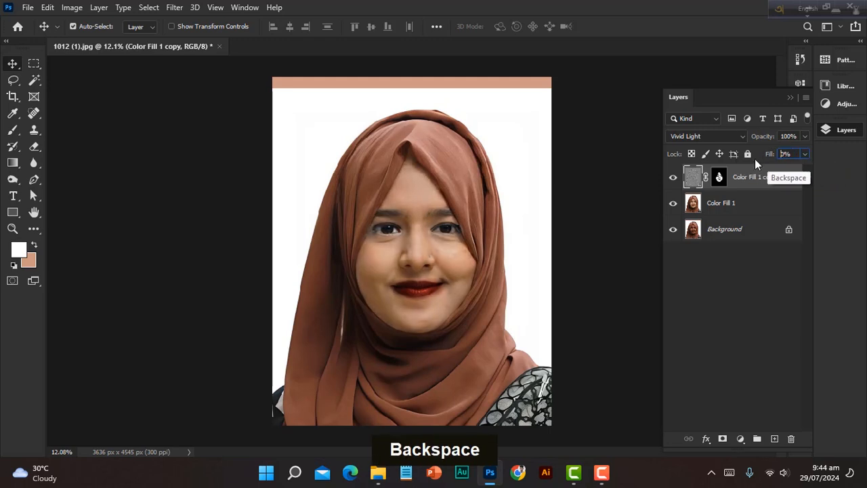
type("8")
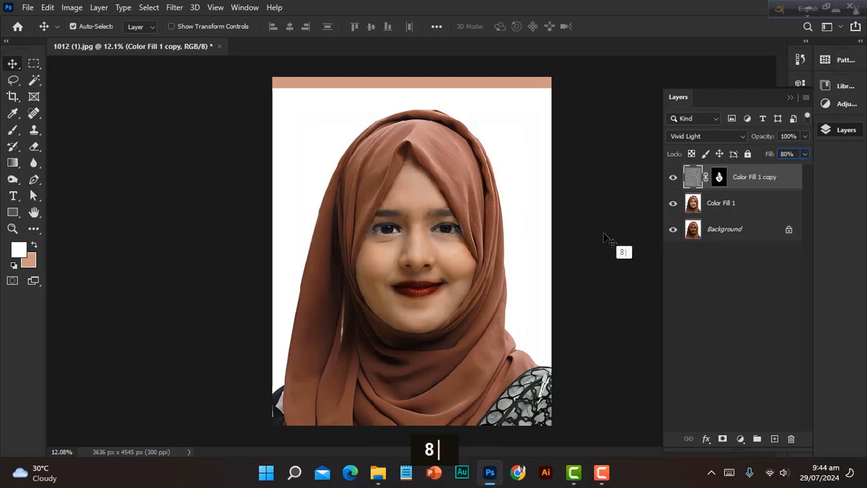
left_click(603, 234)
- Merge the Color Fill 1 copy and Color Fill 1 layers into one layer and deselect it
left_click(771, 180)
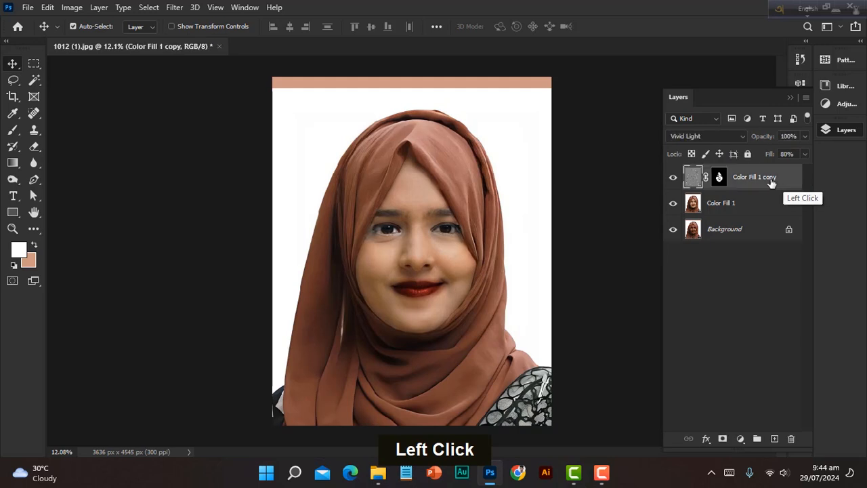
left_click(743, 209, "shift")
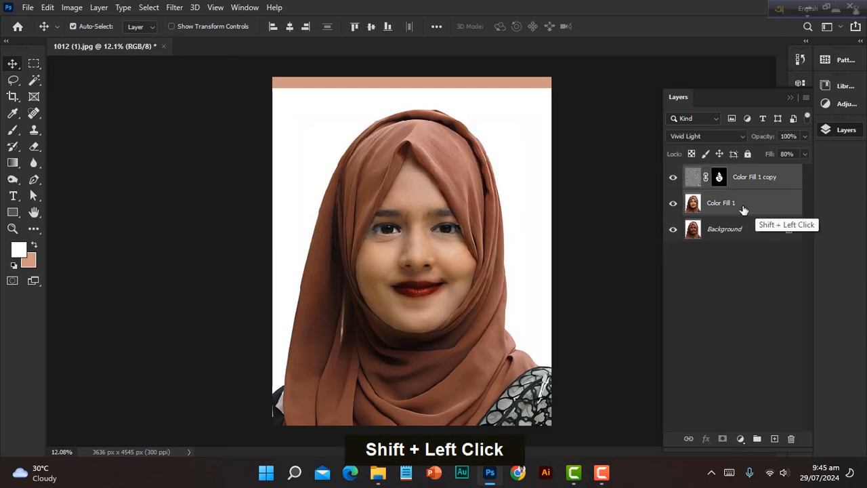
right_click(743, 210)
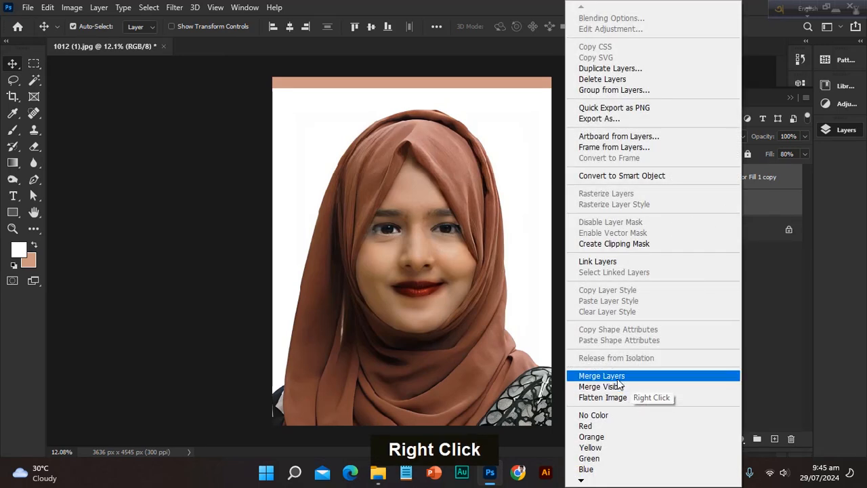
left_click(617, 379)
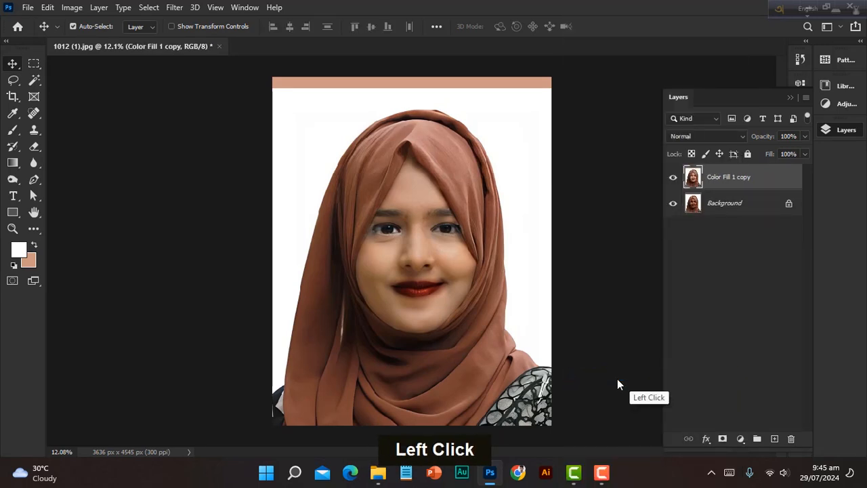
left_click(702, 286)
scroll(470, 252, "down", 1)
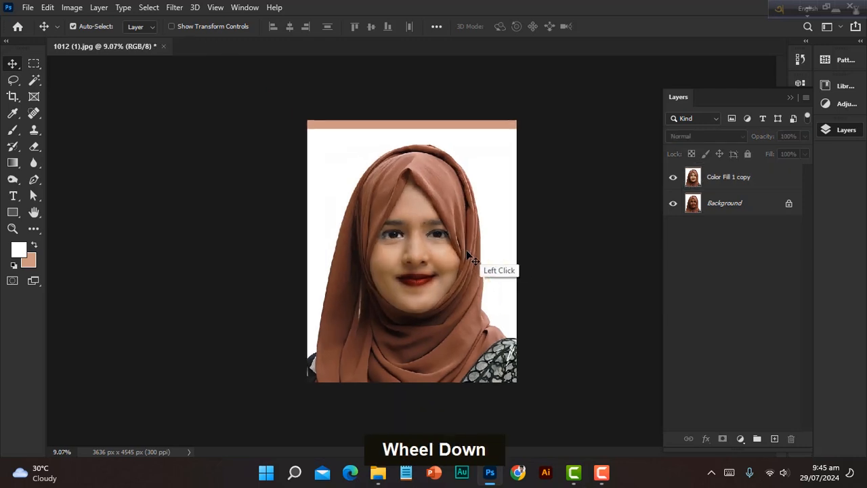
scroll(418, 254, "up", 4)
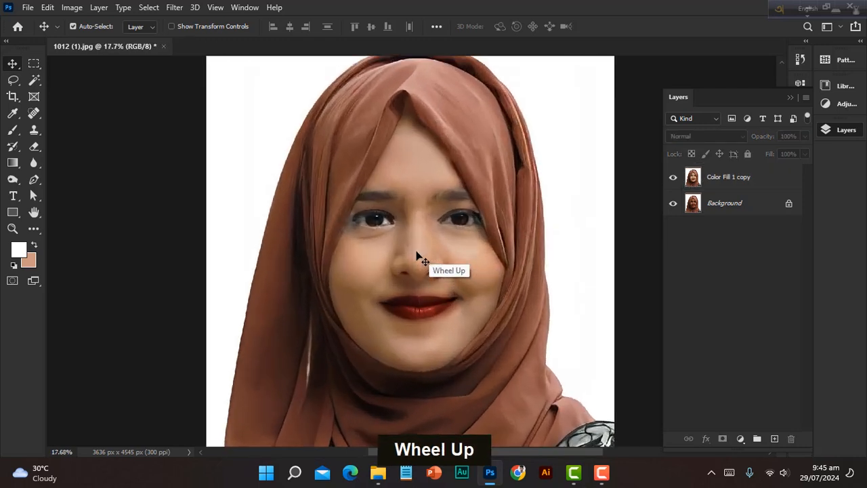
- Apply Levels to the Color Fill 1 copy layer with midtones at 1.09, white input at 243 and slightly raised black input
scroll(418, 254, "up", 1)
left_click(728, 179)
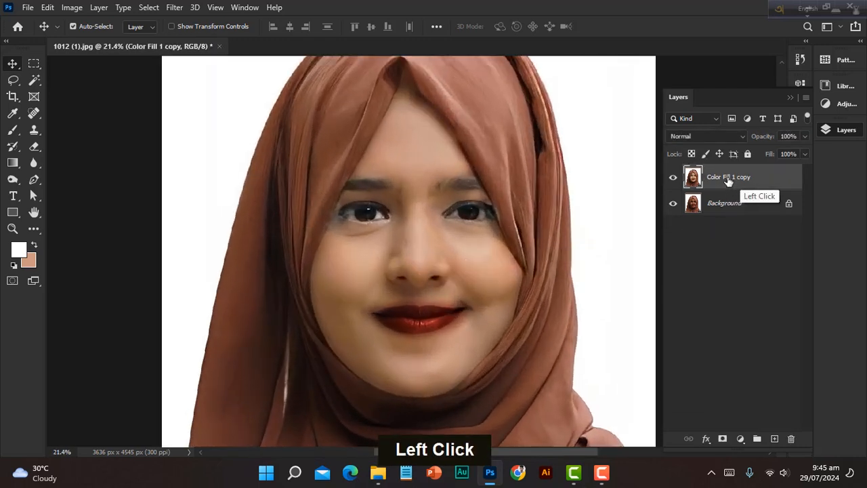
key("ctrl+l")
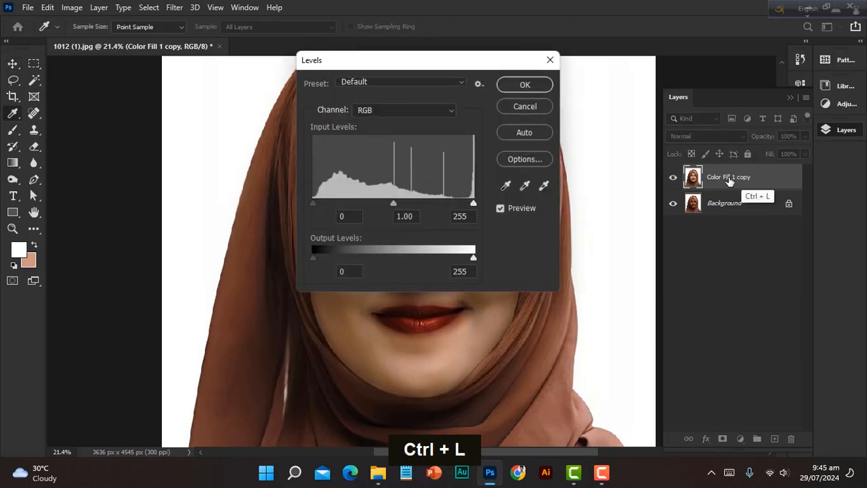
left_click_drag(402, 62, 149, 76)
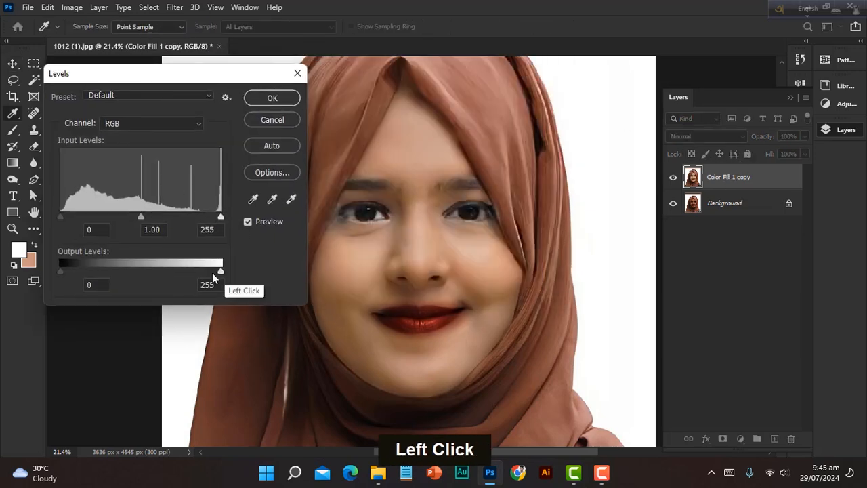
mouse_move(140, 217)
left_mouse_down()
mouse_move(131, 218)
mouse_move(139, 214)
left_mouse_up()
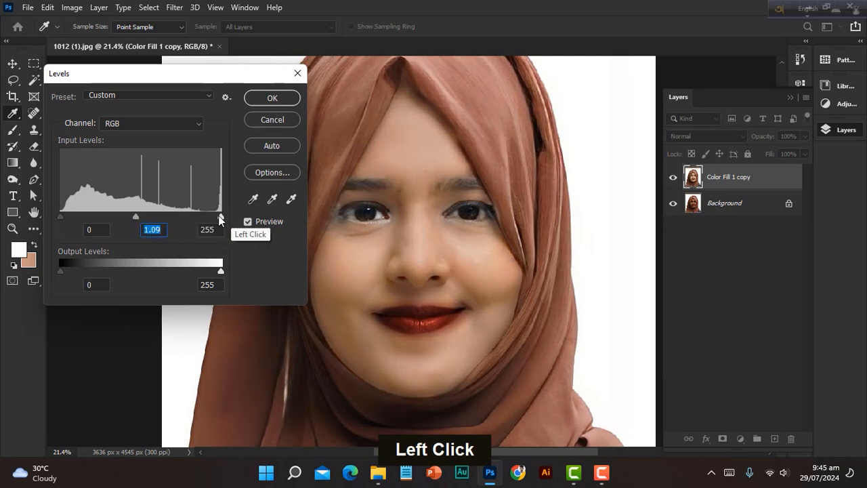
mouse_move(220, 216)
left_mouse_down()
mouse_move(201, 219)
mouse_move(214, 218)
left_mouse_up()
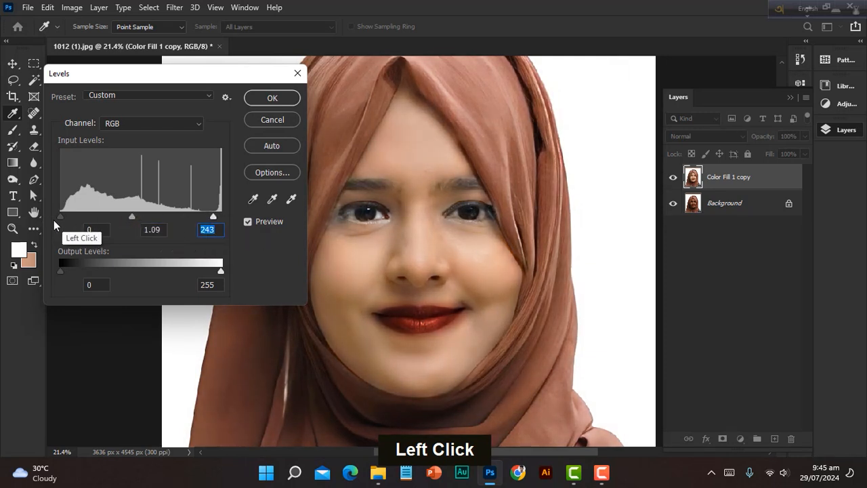
left_click_drag(60, 216, 66, 216)
left_click(299, 103)
scroll(573, 201, "down", 3)
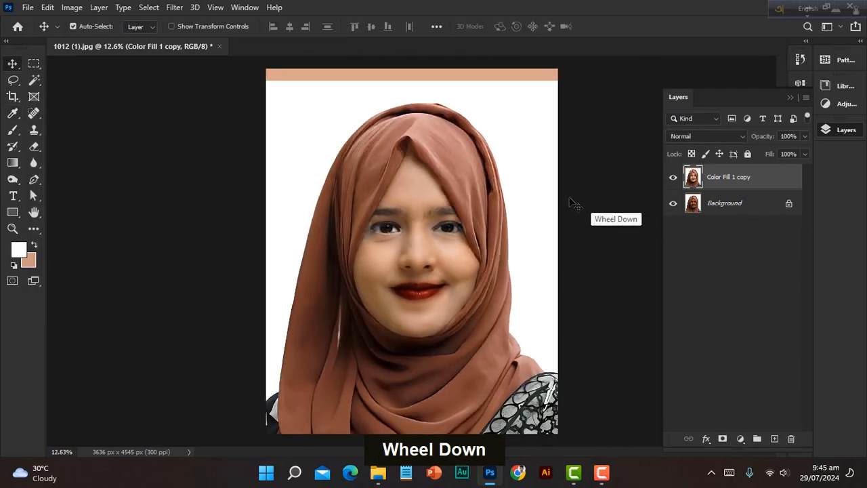
scroll(368, 327, "up", 1)
scroll(370, 329, "up", 3)
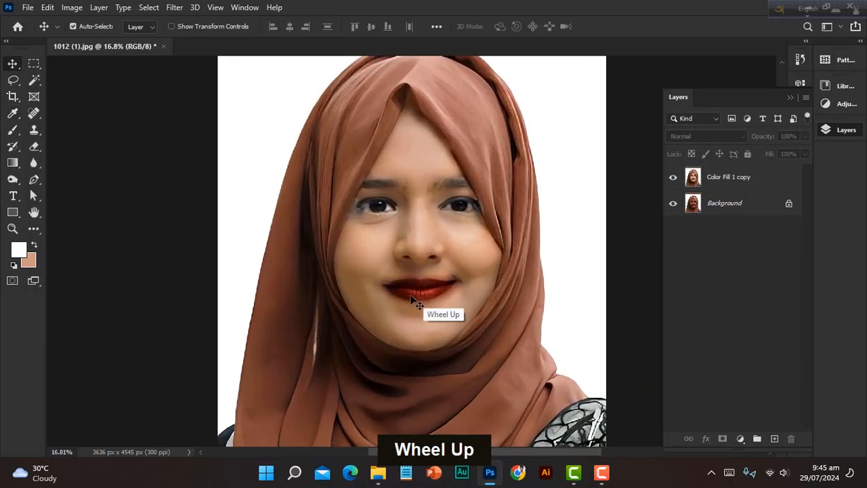
scroll(379, 325, "down", 2)
- Add a Photo Filter adjustment above the Color Fill 1 copy layer using Warming Filter (85) at 30% density, then deselect it
left_click(752, 189)
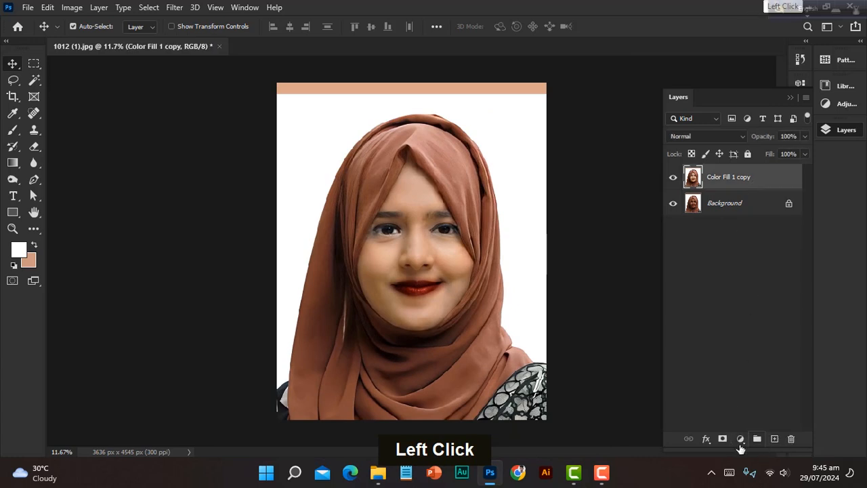
left_click(738, 439)
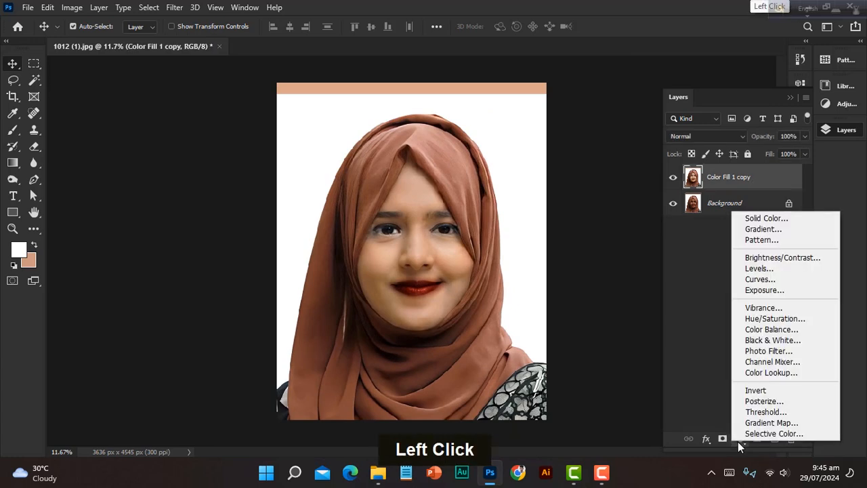
left_click(758, 353)
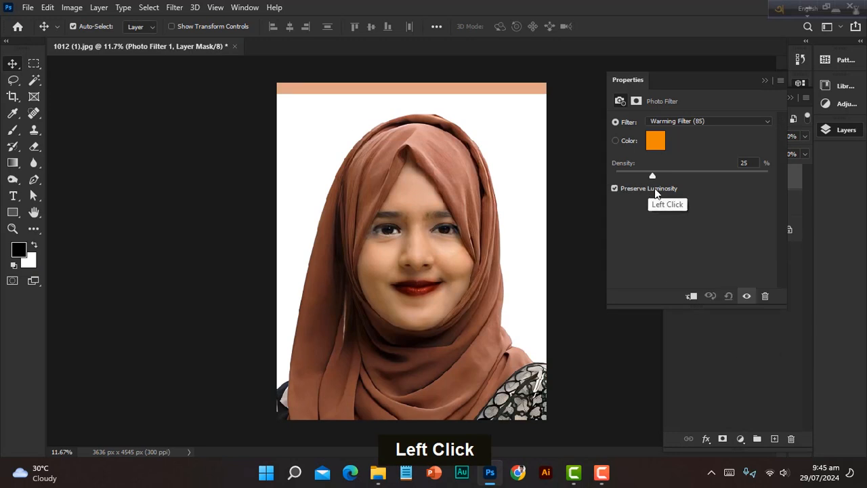
left_click_drag(652, 175, 663, 175)
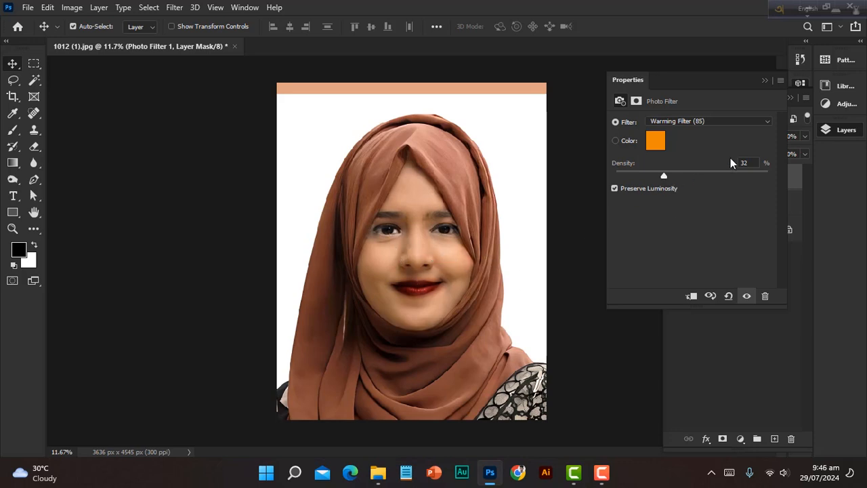
left_click(748, 163)
key("BackSpace")
type("0")
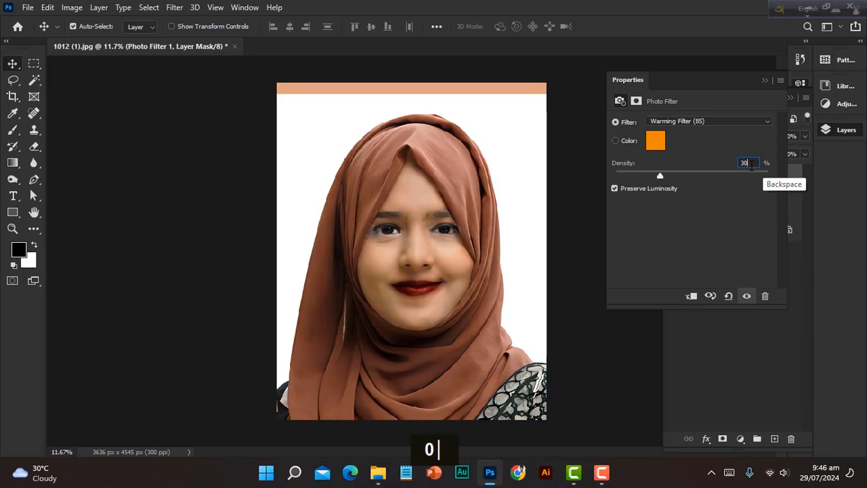
left_click(763, 82)
double_click(718, 294)
left_click(622, 275)
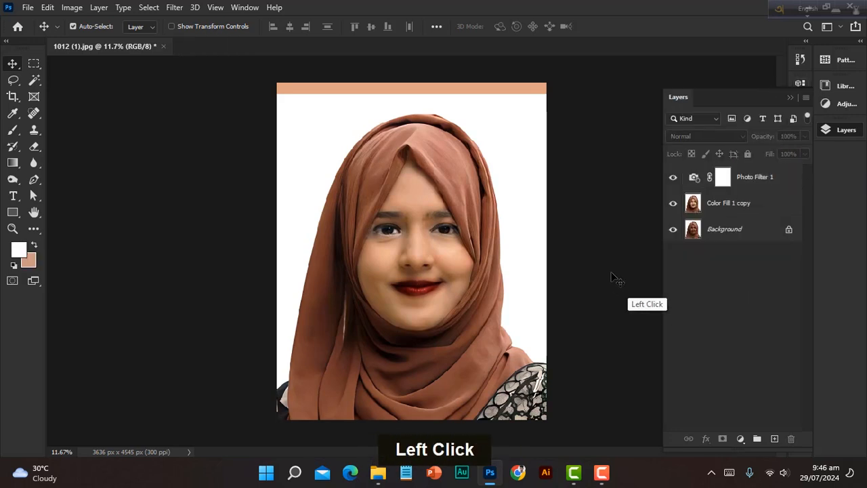
left_click(614, 238)
- Merge the Photo Filter 1 adjustment and the Color Fill 1 copy layer into one layer
left_click(760, 184)
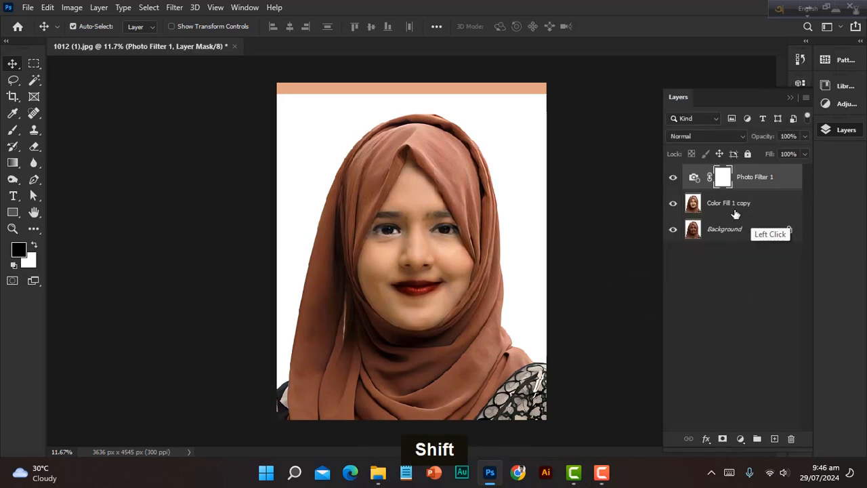
left_click(734, 210, "shift")
key("ctrl+e")
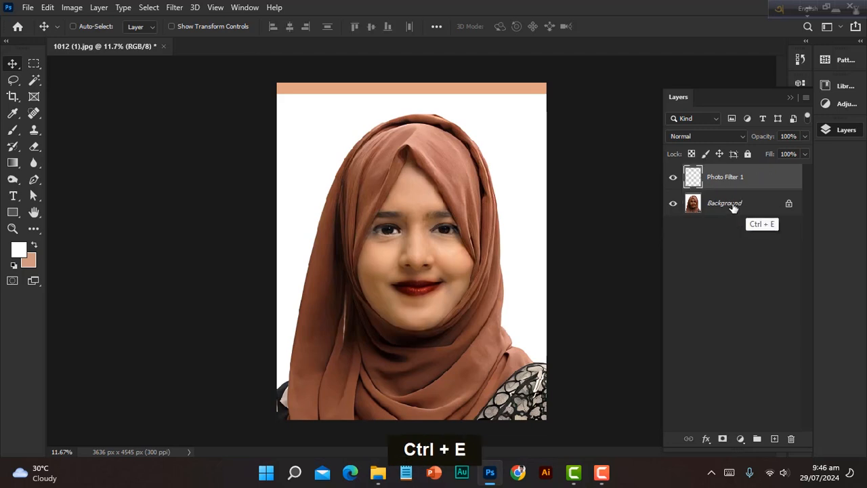
- Activate the Burn tool for the face and set the foreground color to black (000000)
scroll(363, 227, "up", 4)
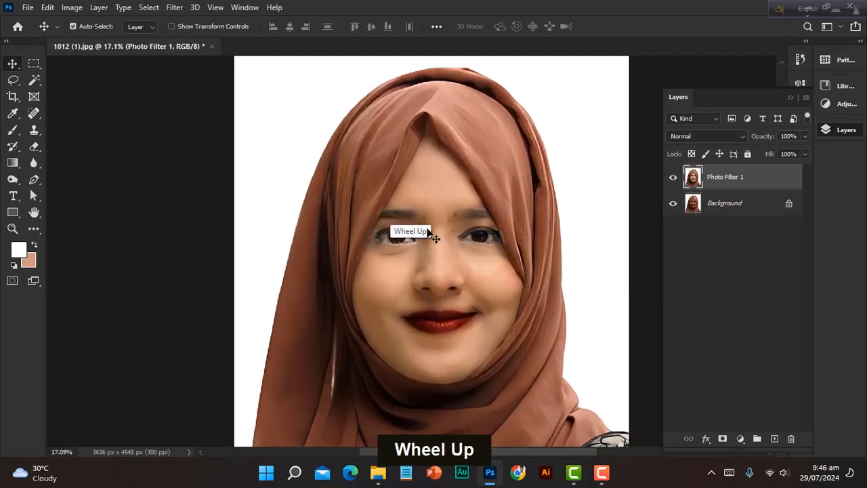
scroll(501, 222, "up", 1)
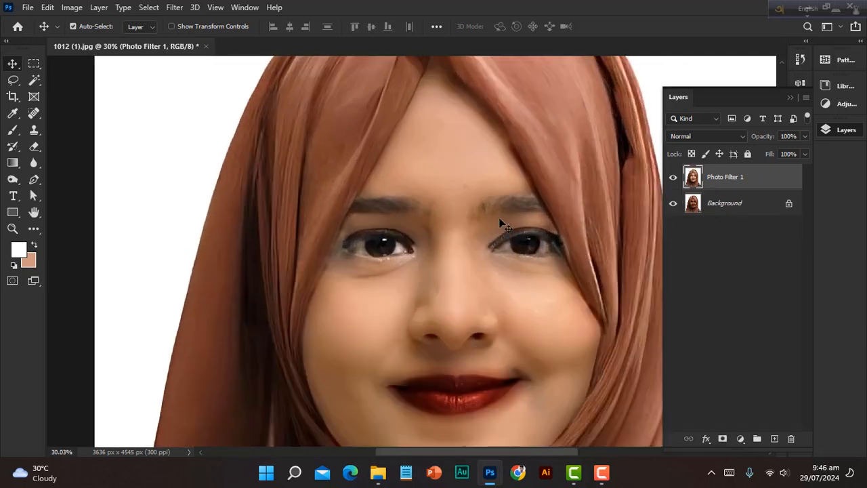
left_click(18, 180)
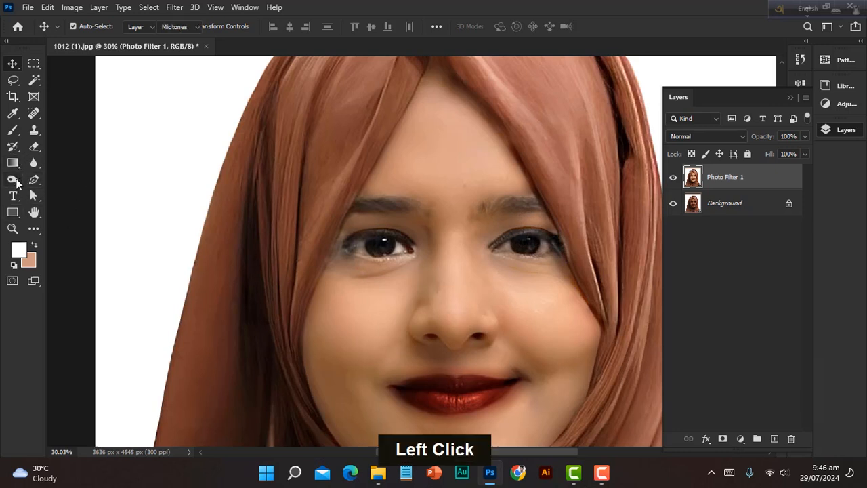
left_click(19, 250)
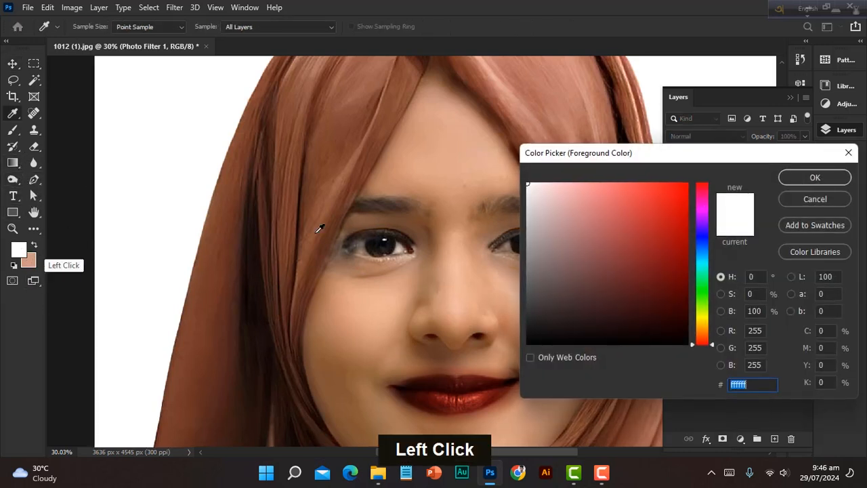
left_click_drag(602, 306, 482, 350)
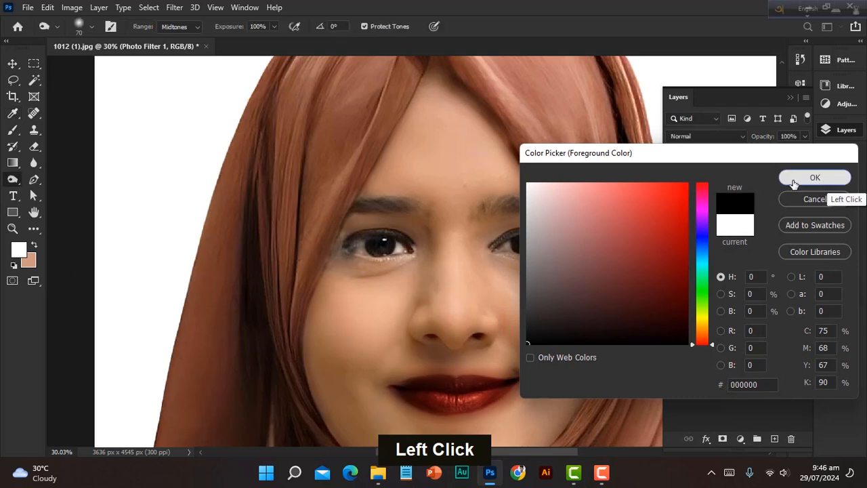
left_click(815, 179)
- Darken both eyebrows with the Burn tool at brush size 70, Midtones range and 100% exposure
scroll(559, 197, "up", 1)
scroll(516, 215, "up", 2)
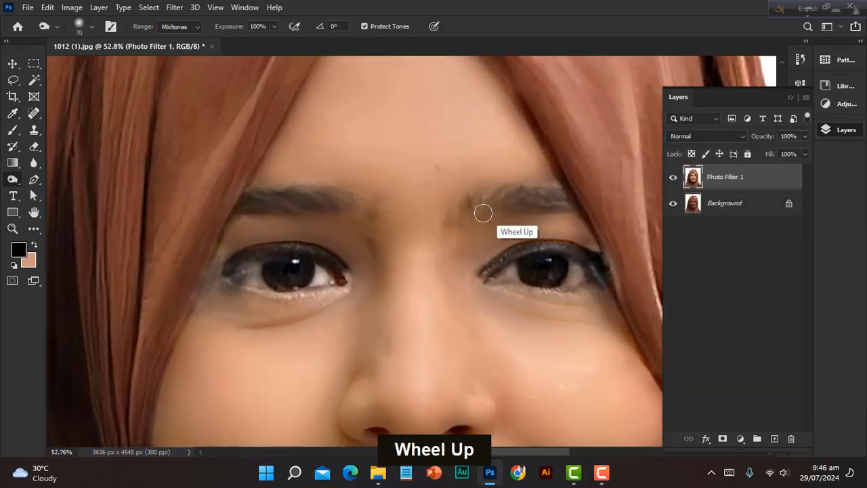
mouse_move(481, 209)
left_mouse_down()
mouse_move(518, 197)
mouse_move(487, 200)
mouse_move(505, 212)
mouse_move(567, 203)
mouse_move(562, 194)
mouse_move(507, 199)
left_mouse_up()
mouse_move(319, 204)
left_mouse_down()
mouse_move(248, 205)
mouse_move(299, 197)
mouse_move(348, 207)
mouse_move(262, 193)
left_mouse_up()
scroll(348, 197, "down", 3)
scroll(379, 235, "up", 2)
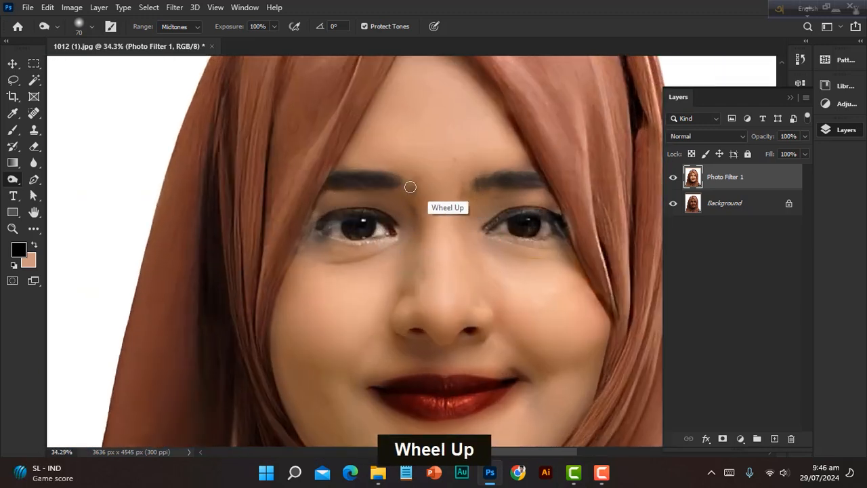
- Darken the irises of both eyes with the Burn tool, enlarging the brush to 175, and return to the Move tool
left_click(364, 241)
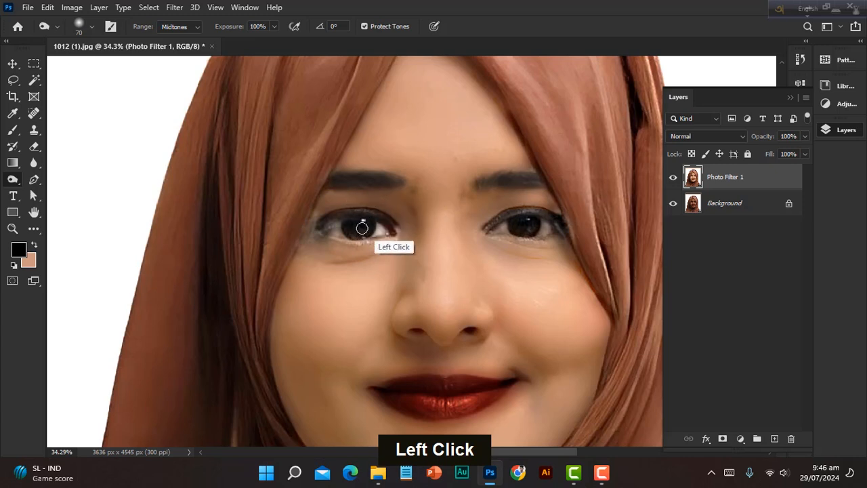
key("bracketright")
key("bracketright")
key("bracketright")
key("bracketright")
key("bracketright")
key("bracketright")
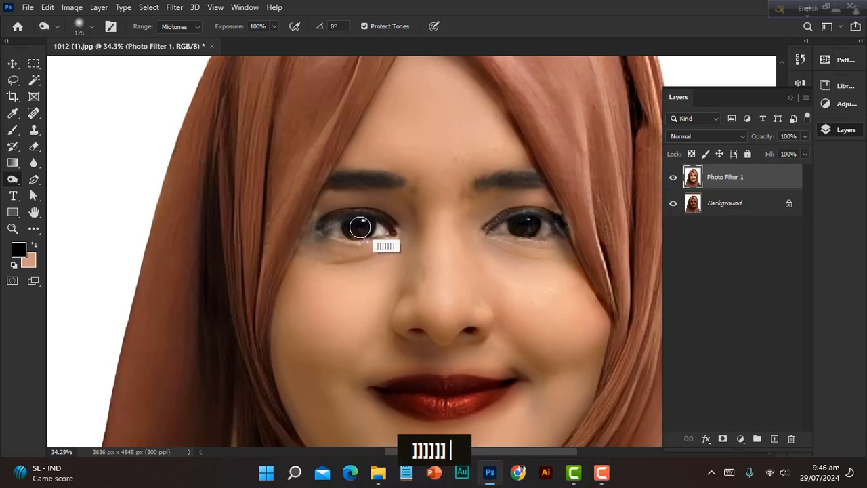
double_click(360, 226)
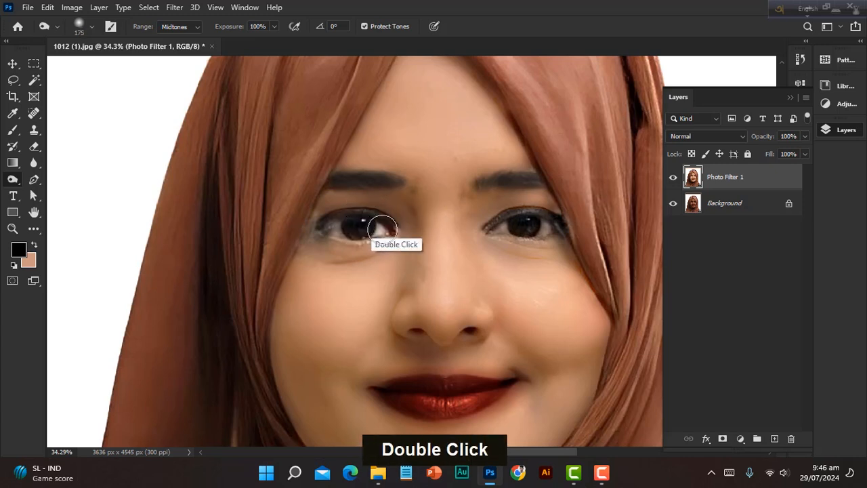
left_click(524, 224)
scroll(502, 224, "down", 3)
left_click(12, 63)
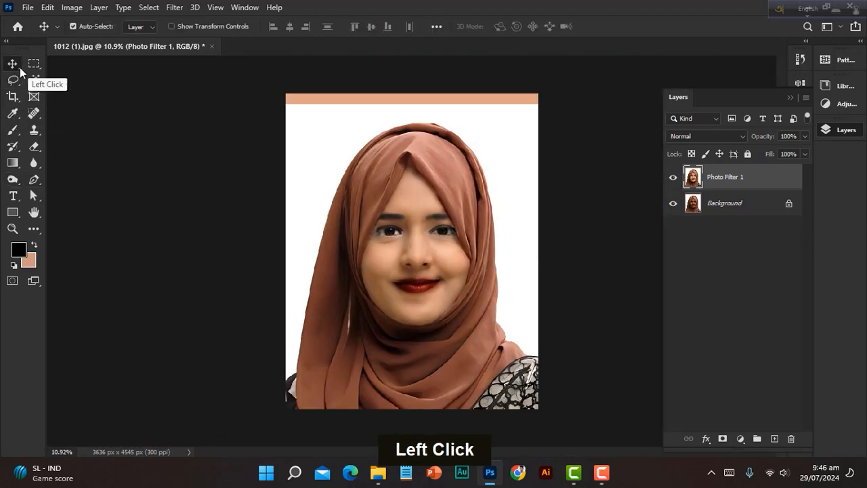
- Brighten the Photo Filter 1 layer with a Curves adjustment, raising the midpoint to input 124 and output 137
left_click(719, 182)
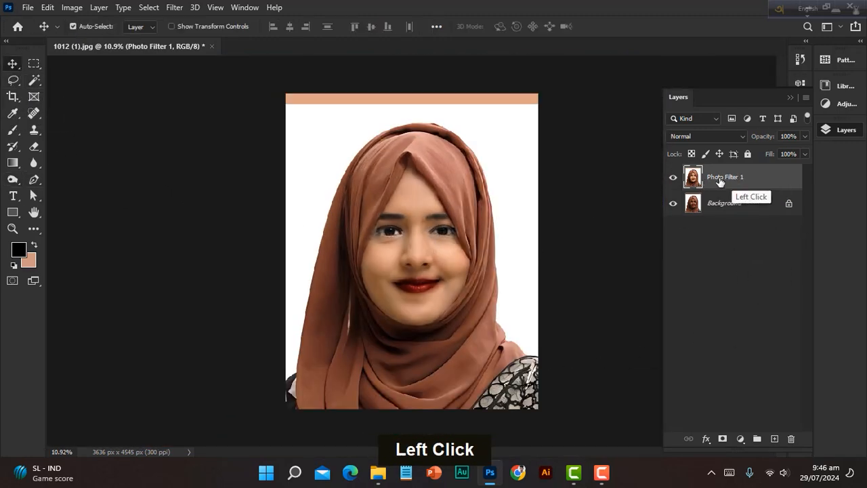
key("ctrl+m")
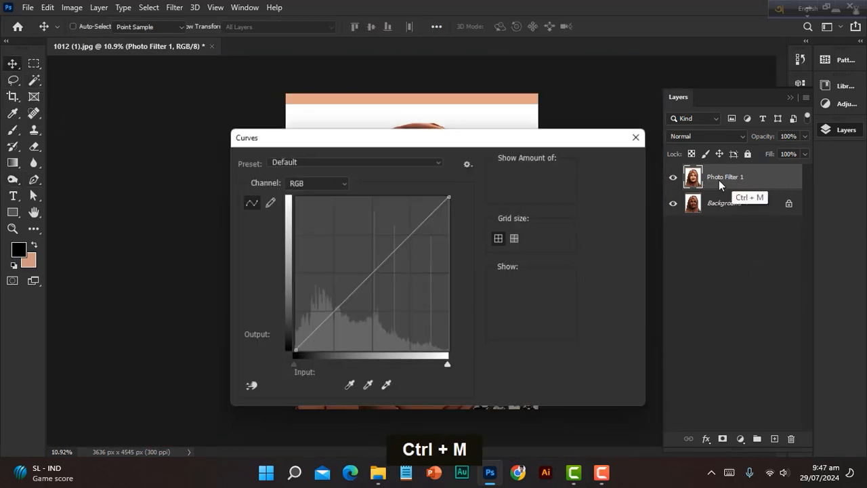
left_click(448, 143)
left_click_drag(448, 143, 734, 154)
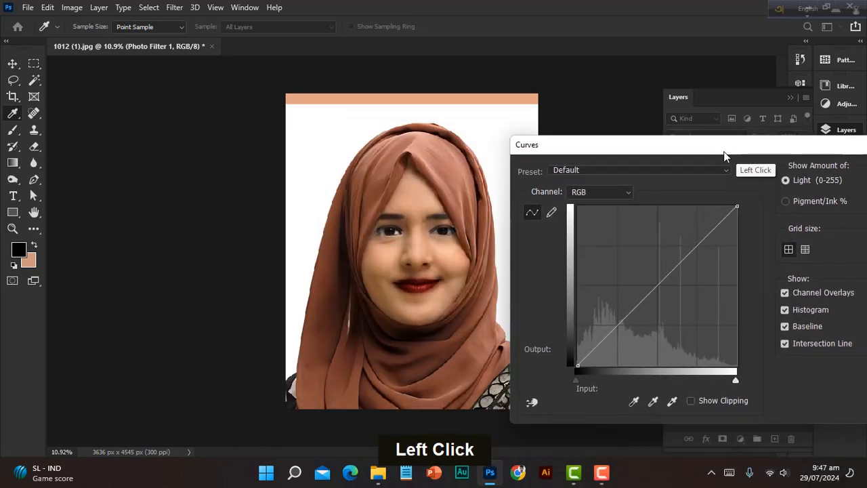
left_click_drag(657, 285, 655, 279)
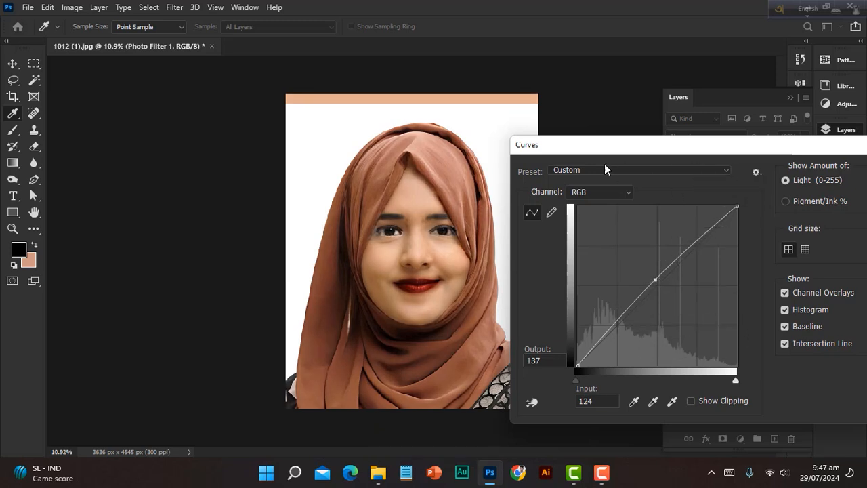
left_click_drag(668, 159, 650, 134)
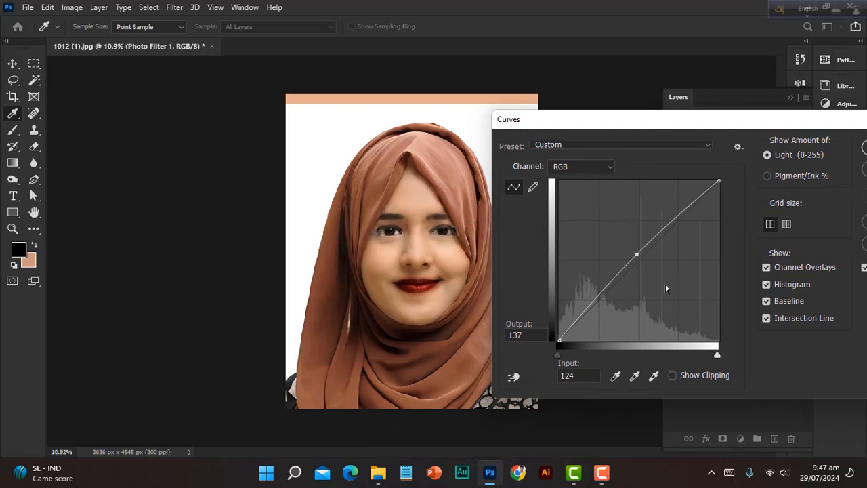
left_click_drag(682, 126, 519, 115)
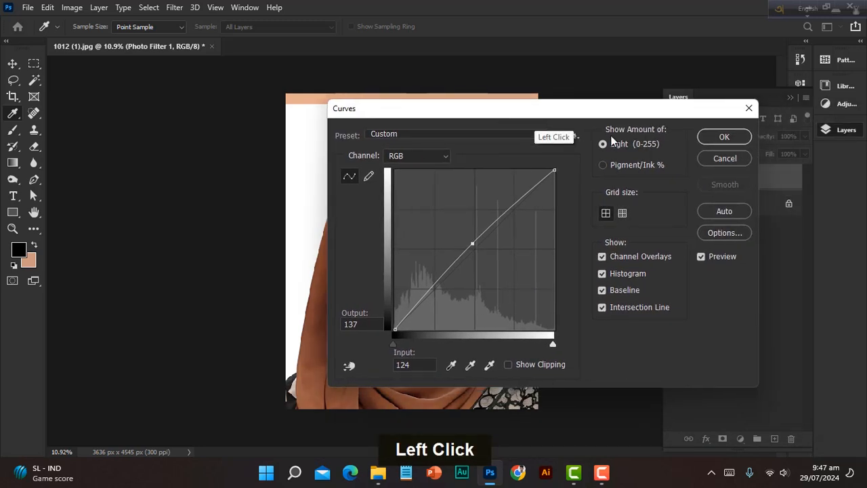
left_click(720, 139)
scroll(484, 223, "up", 1)
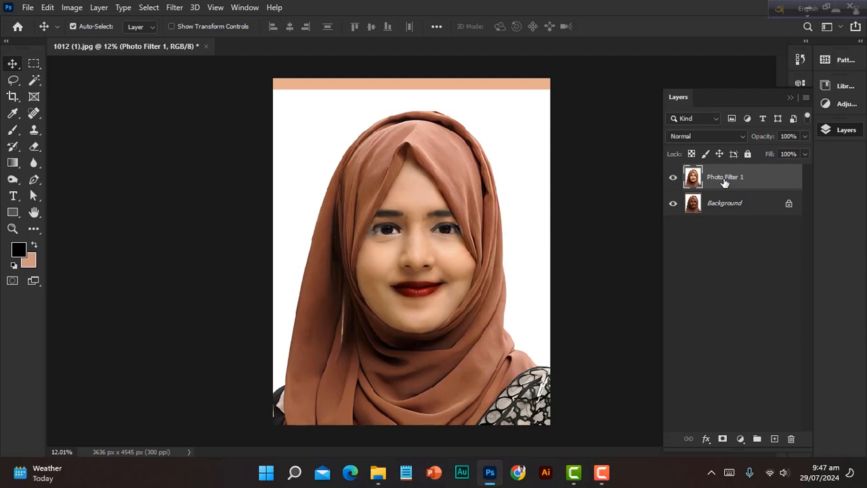
- Open the Camera Raw filter on the Photo Filter 1 layer and raise the Reds saturation to +38 in the Color Mixer
left_click(174, 8)
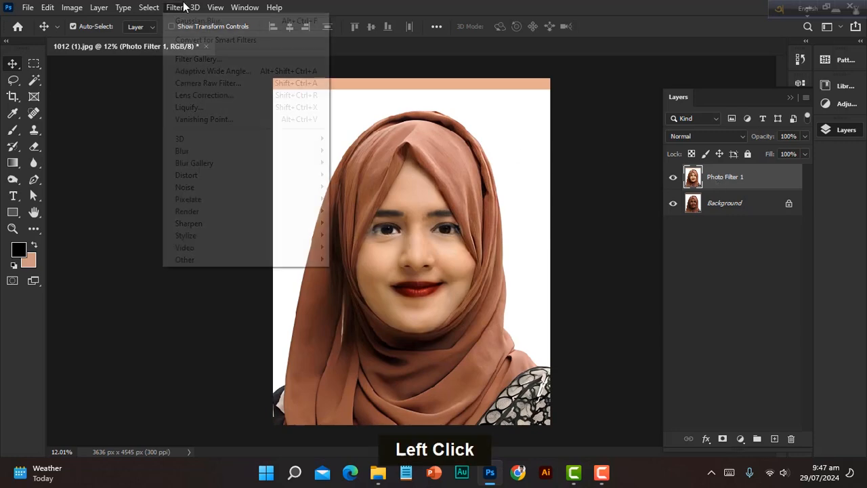
left_click(195, 9)
left_click(182, 10)
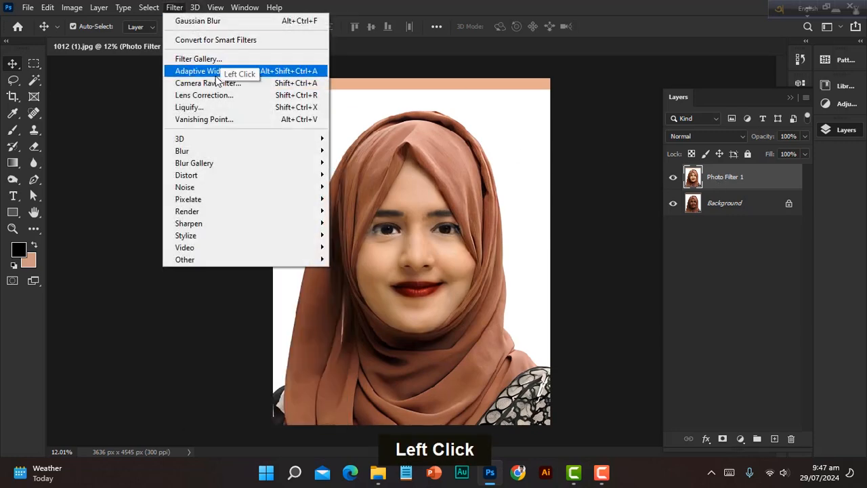
left_click(221, 84)
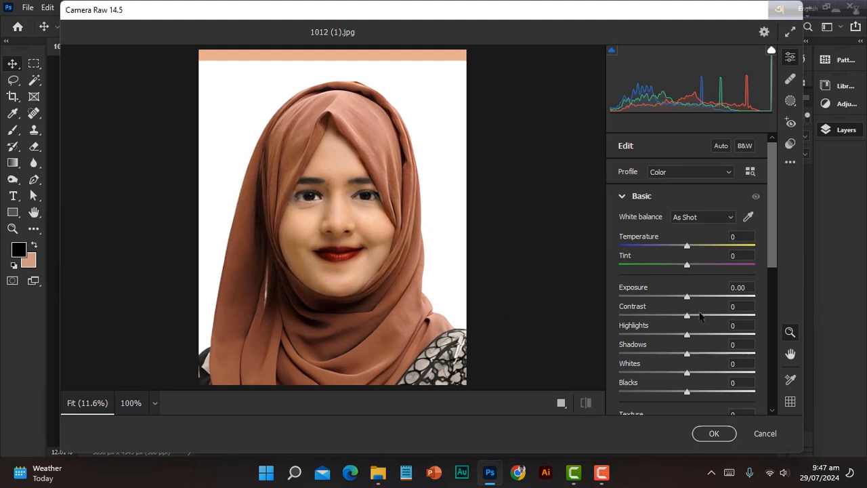
scroll(691, 316, "down", 5)
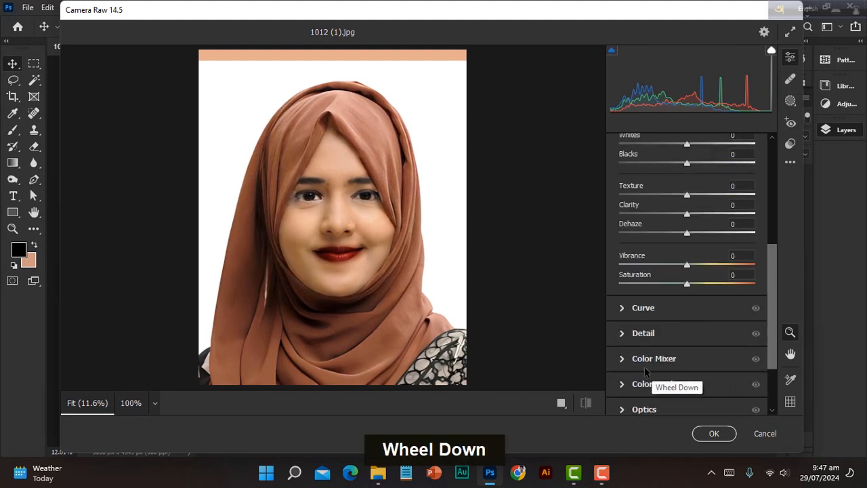
left_click(672, 366)
left_click(672, 365)
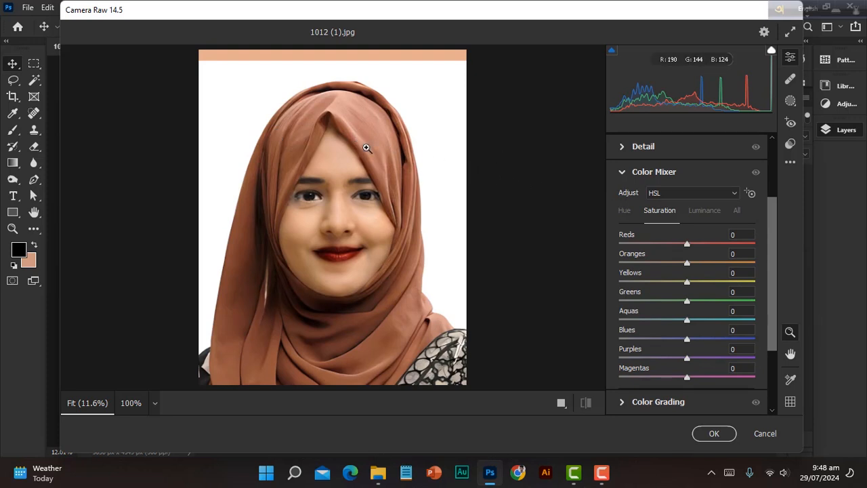
left_click_drag(687, 247, 714, 247)
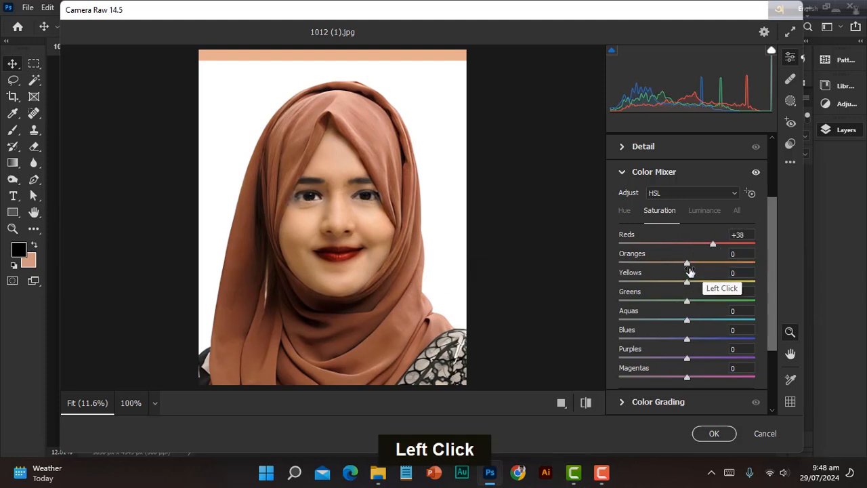
- Compare the colors with the unedited version, set the Oranges saturation to +20 and apply the Camera Raw filter
left_click(587, 403)
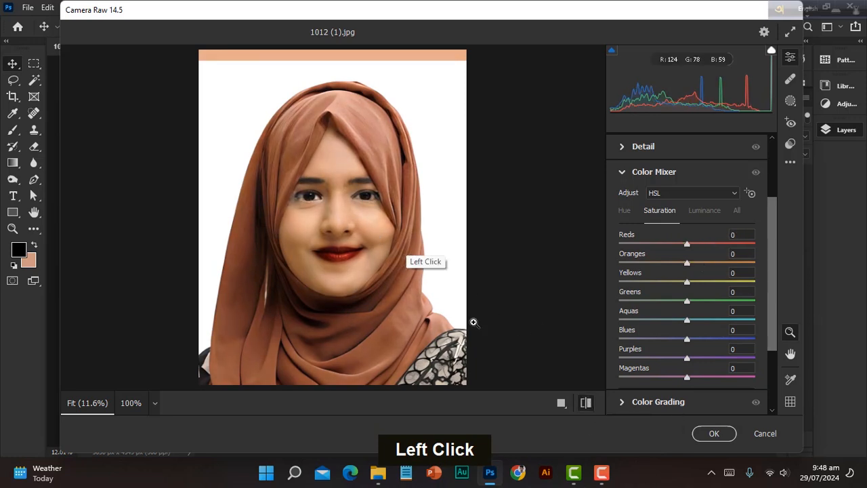
left_click(586, 403)
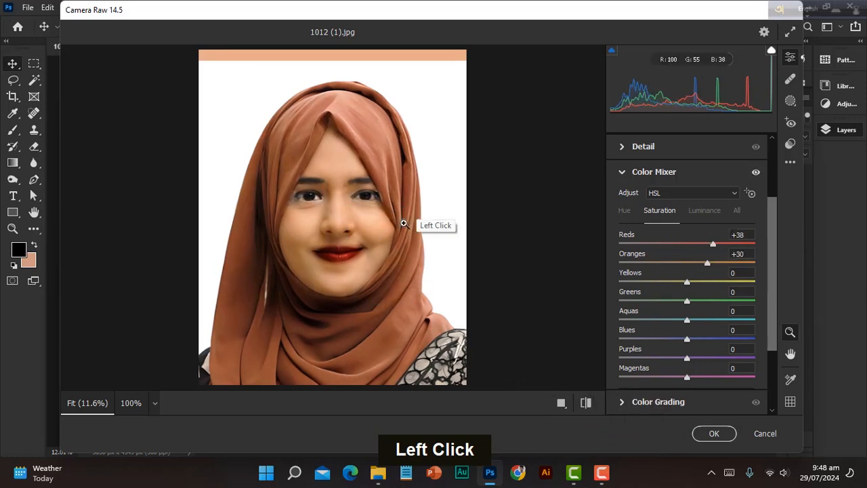
left_click_drag(712, 269, 700, 264)
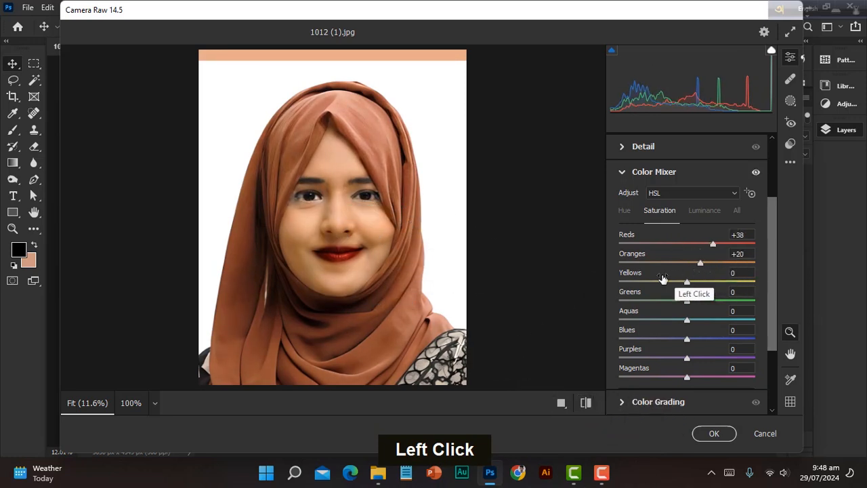
left_click(715, 433)
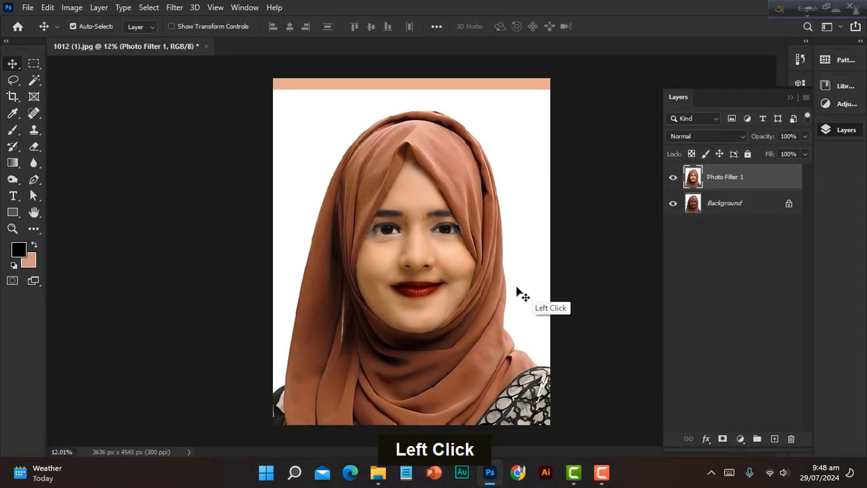
- Compare the retouched portrait with the original by hiding and showing the Photo Filter 1 layer
left_click(689, 205)
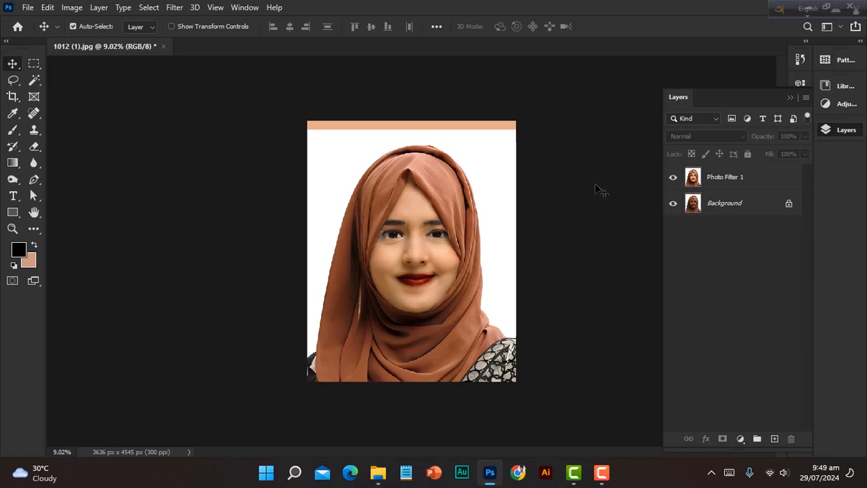
left_click(672, 179)
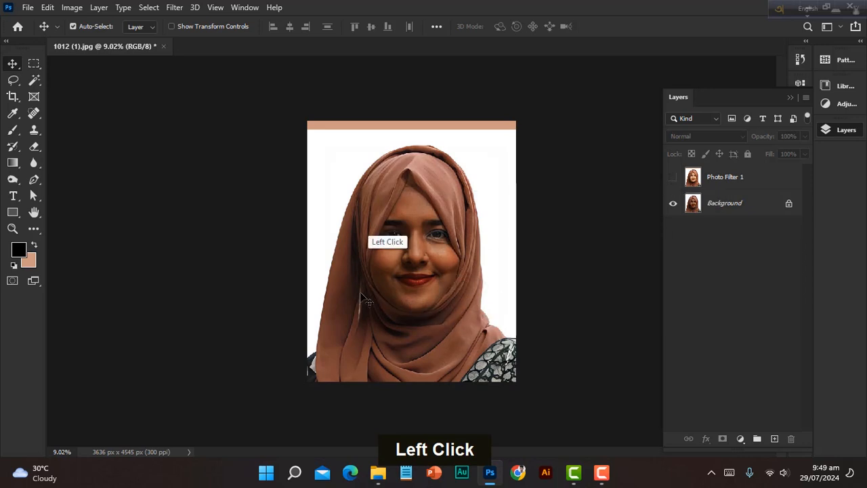
left_click(674, 178)
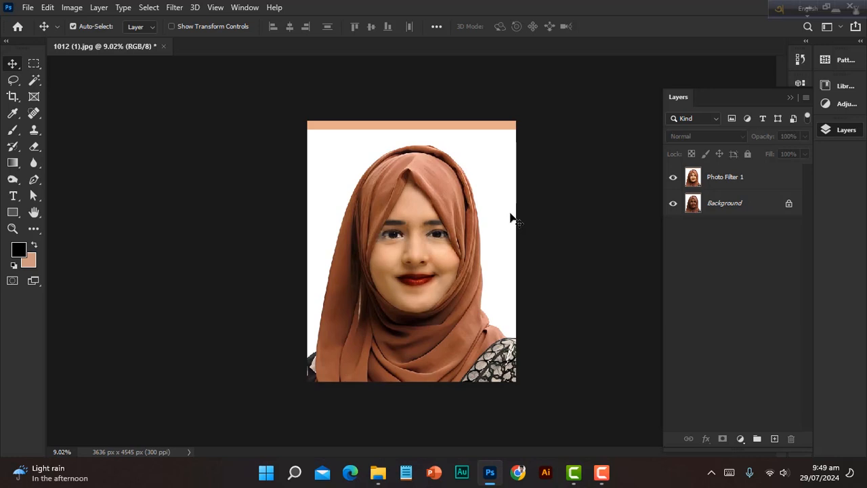
- Select the subject on the Photo Filter 1 layer and invert the selection to cover the area around her
left_click(725, 188)
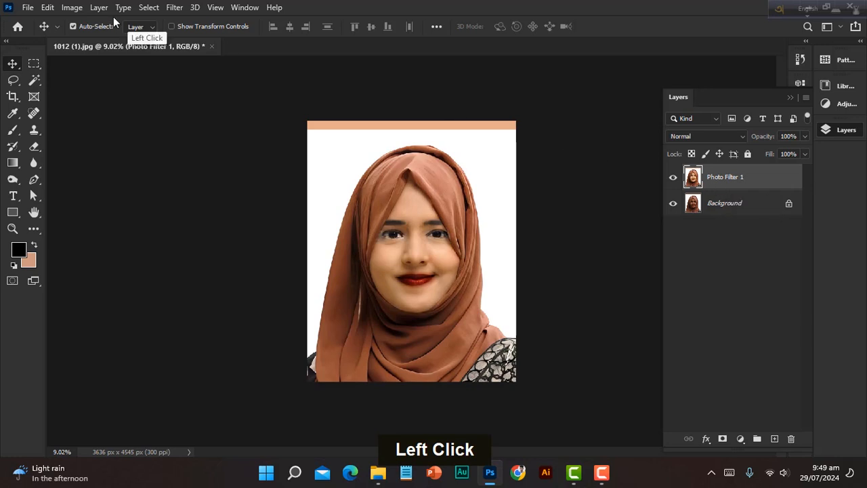
left_click(145, 7)
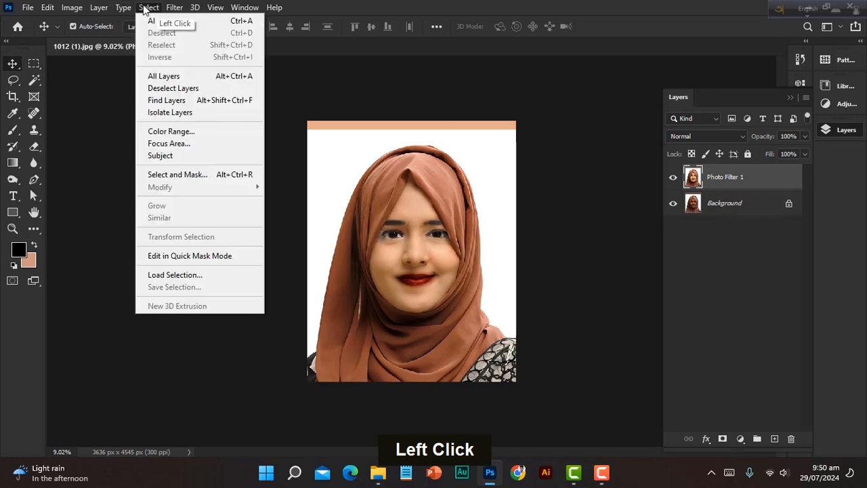
left_click(180, 155)
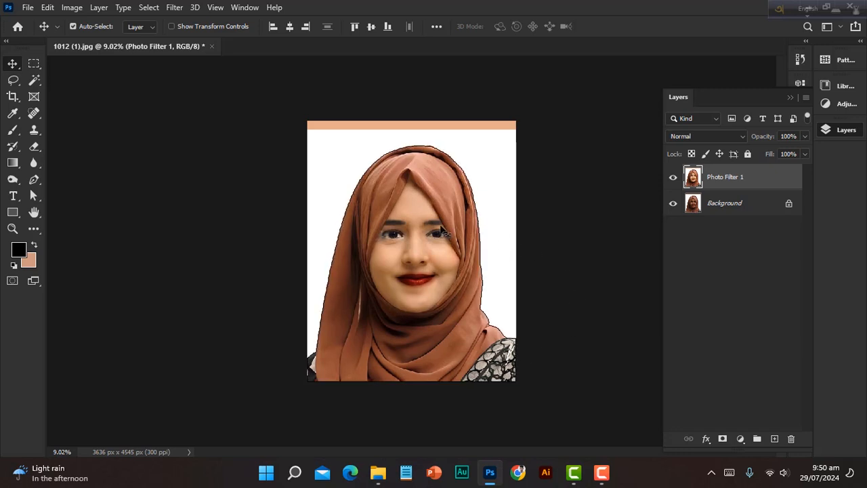
key("ctrl+shift")
key("ctrl+shift+i")
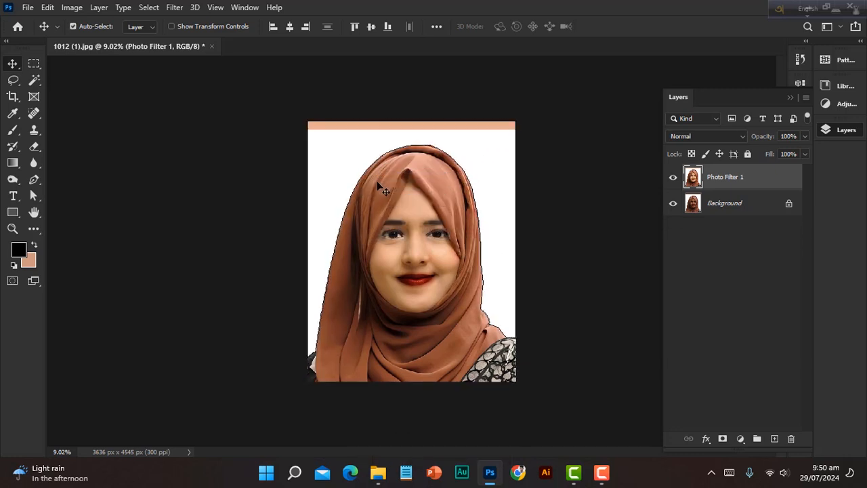
- Set the foreground color to a bright sky blue, fill the selected background with it and clear the selection
key("ctrl+plus")
left_click(19, 251)
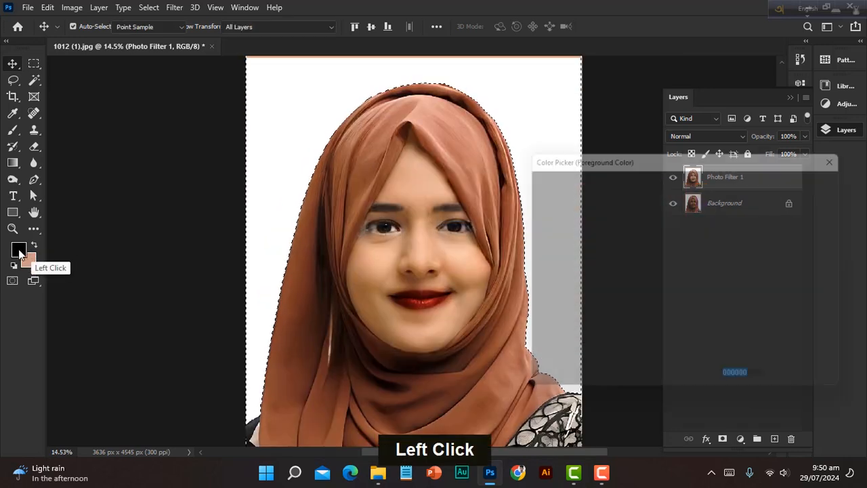
left_click(701, 257)
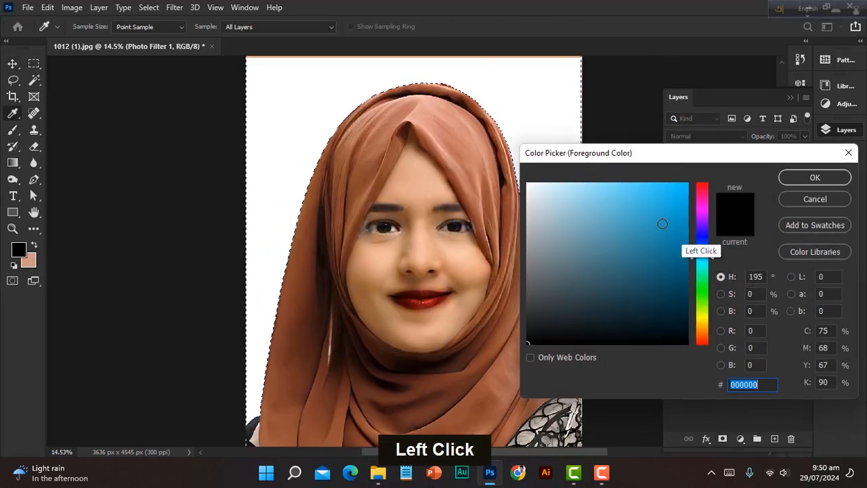
left_click(687, 183)
left_click(813, 178)
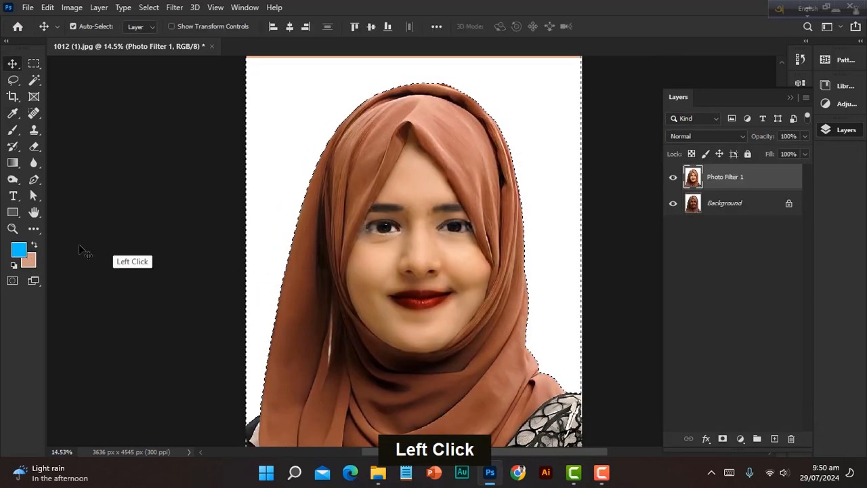
scroll(54, 258, "down", 2)
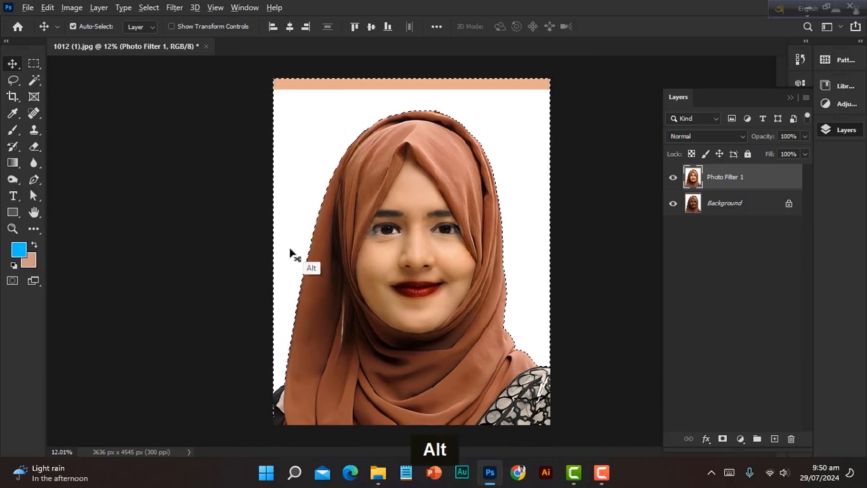
key("alt+BackSpace")
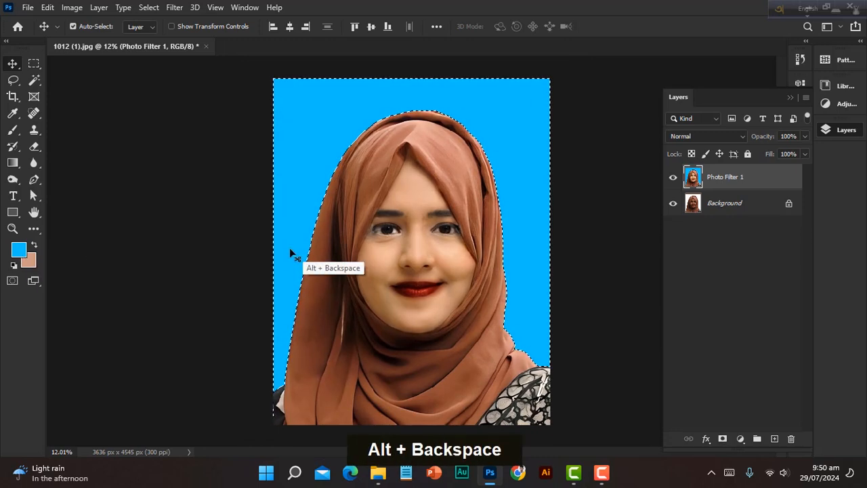
left_click(235, 218)
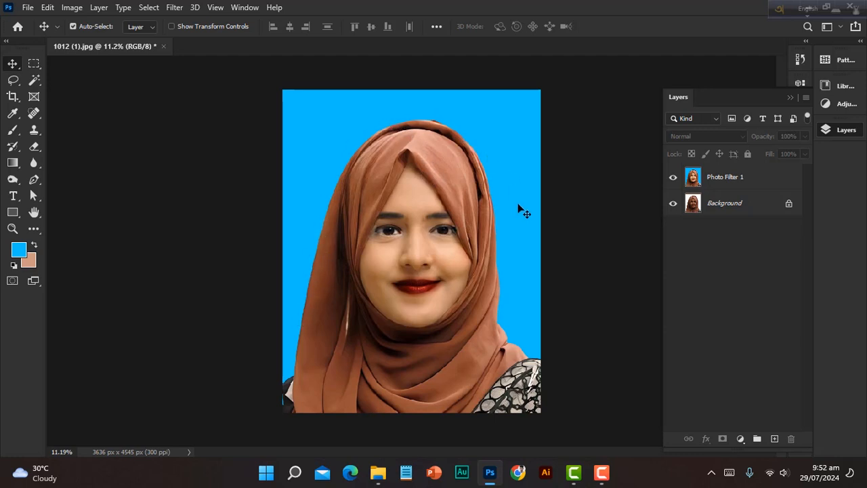
- Select the subject on the Photo Filter 1 layer again and copy it onto a new layer
left_click(755, 177)
left_click(144, 8)
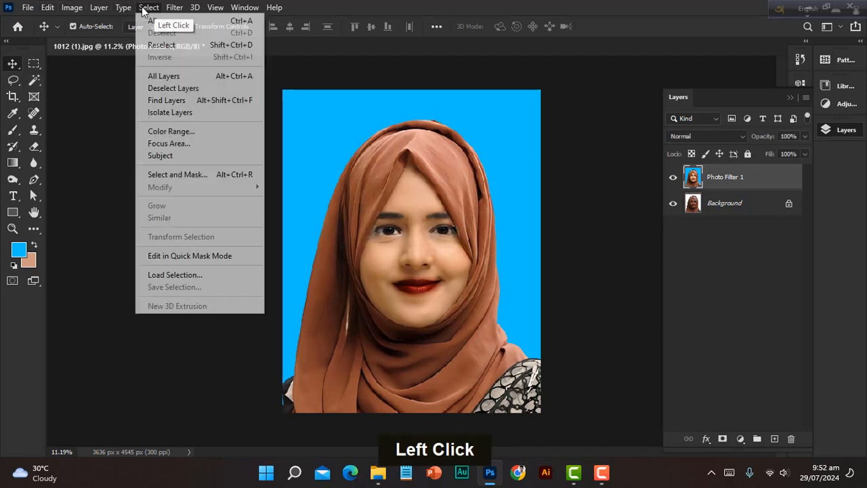
left_click(169, 156)
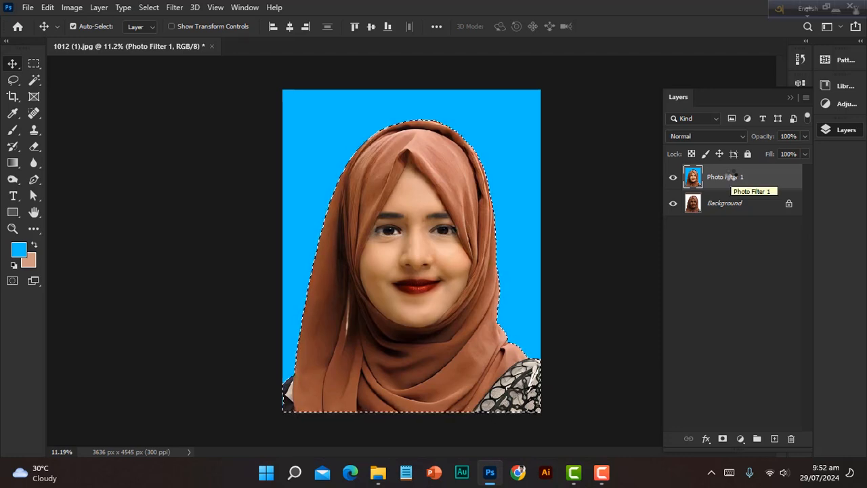
key("ctrl")
key("ctrl+j")
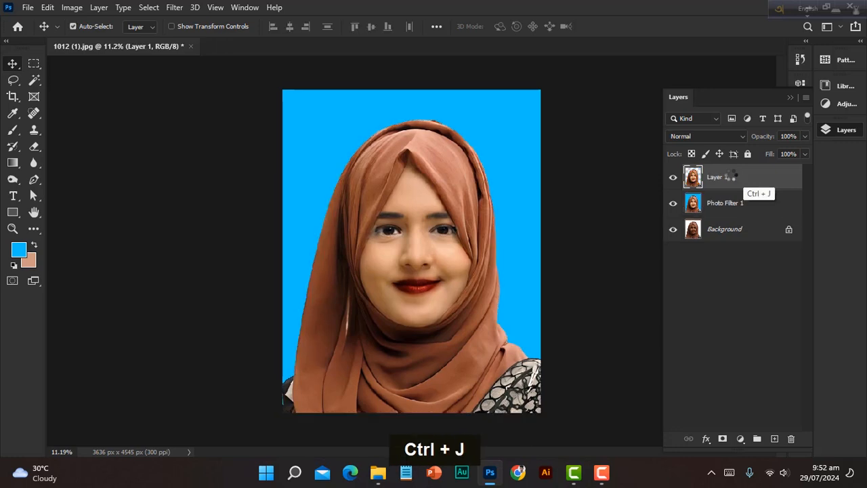
- Add a Drop Shadow effect to Layer 1 so the woman casts a soft shadow on the blue background
left_click(732, 177)
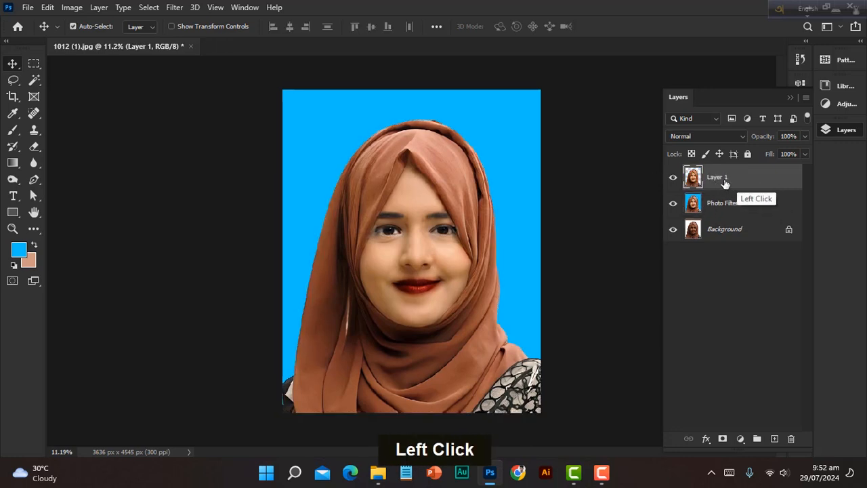
left_click(705, 441)
left_click(721, 437)
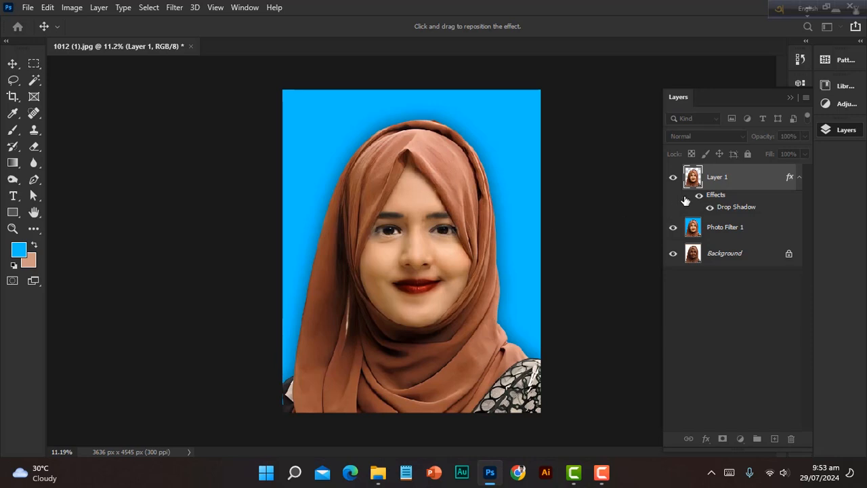
left_click(561, 201)
scroll(549, 217, "down", 2)
left_click(562, 223)
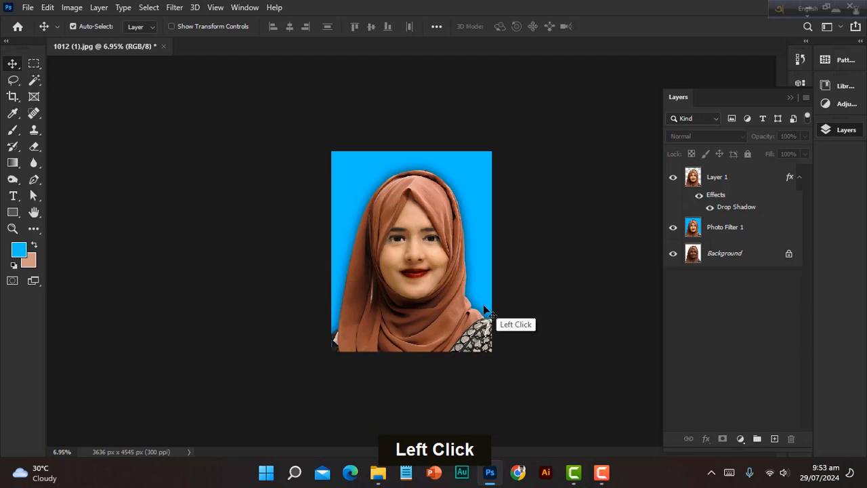
- Merge Layer 1 and its drop shadow with the Photo Filter 1 layer into a single layer
left_click(756, 234)
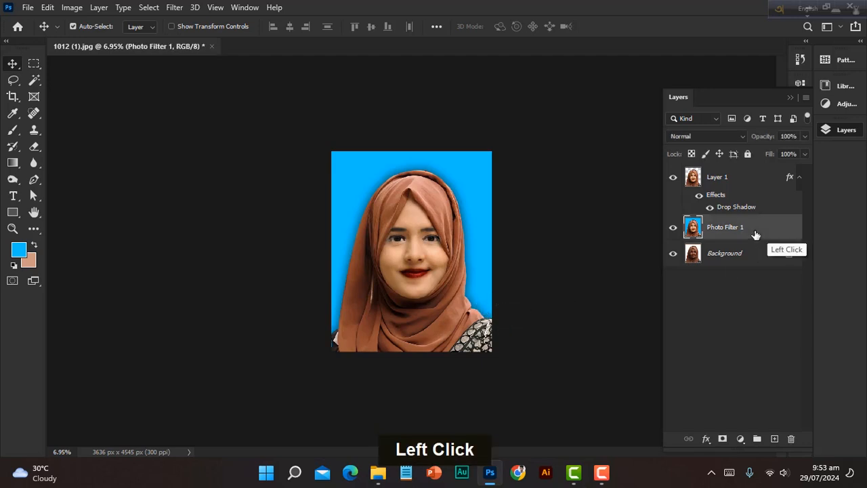
left_click(757, 193, "shift")
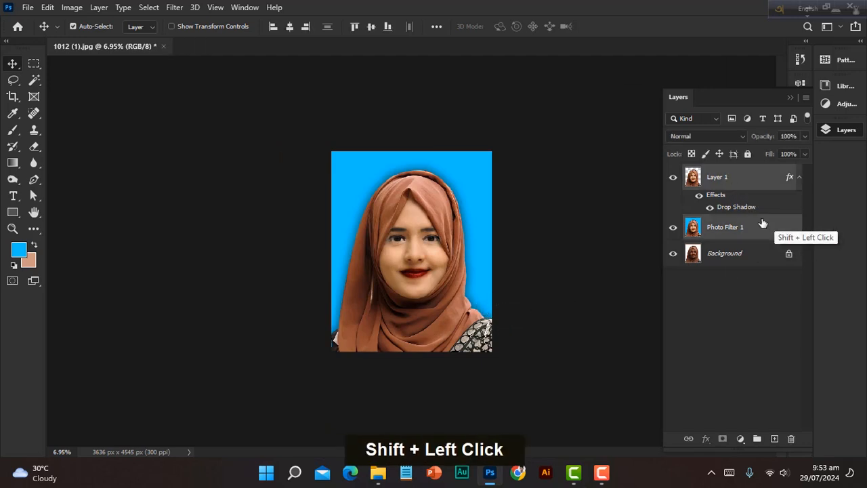
key("ctrl")
key("ctrl+e")
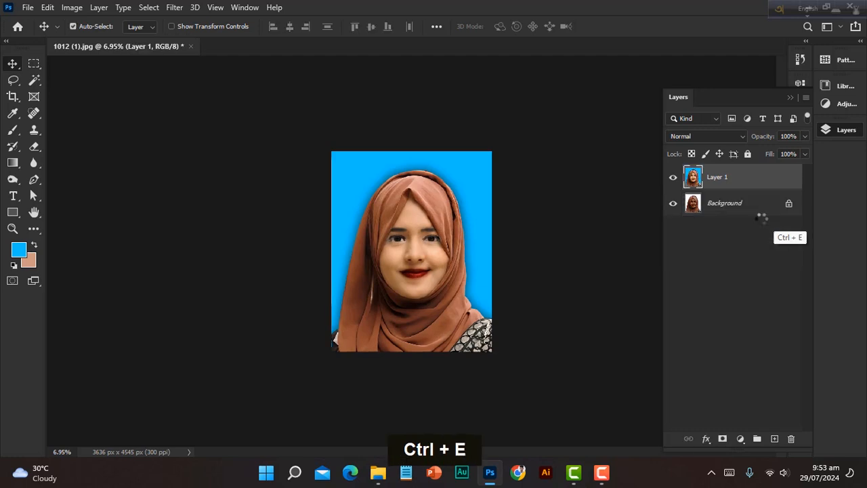
left_click(762, 218)
- Compare the finished blue-background portrait with the original by hiding and showing Layer 1
scroll(571, 235, "up", 2)
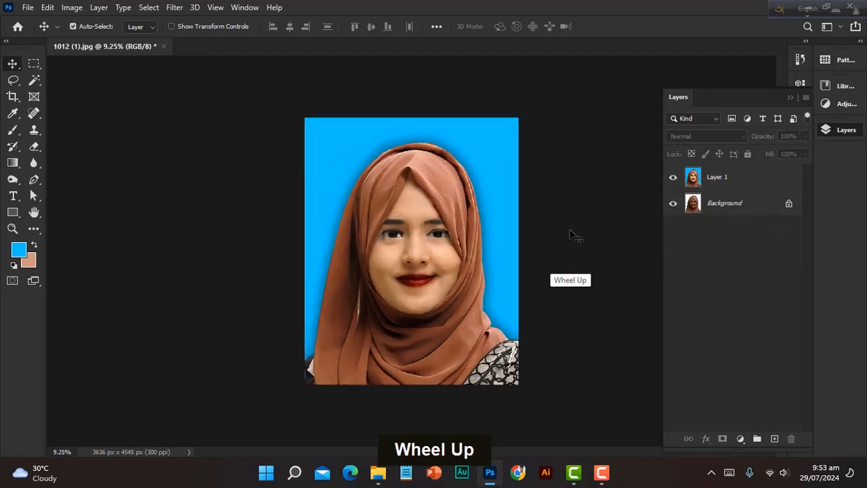
left_click(672, 176)
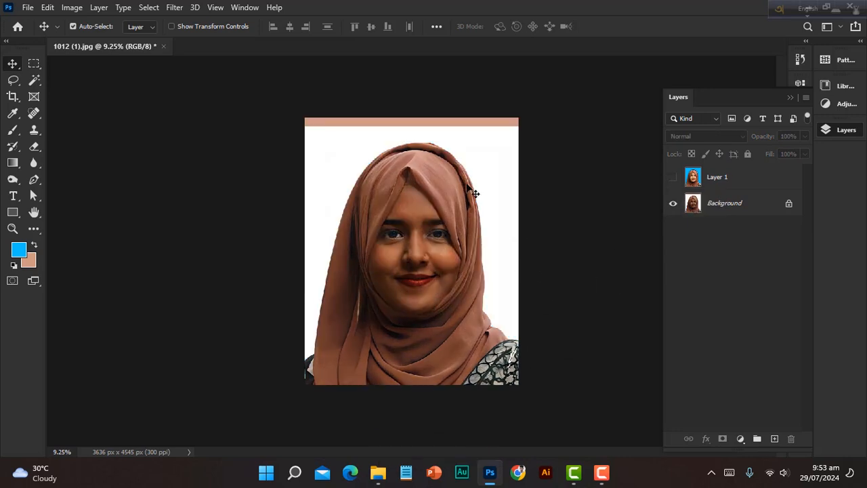
left_click(674, 179)
scroll(499, 230, "down", 3)
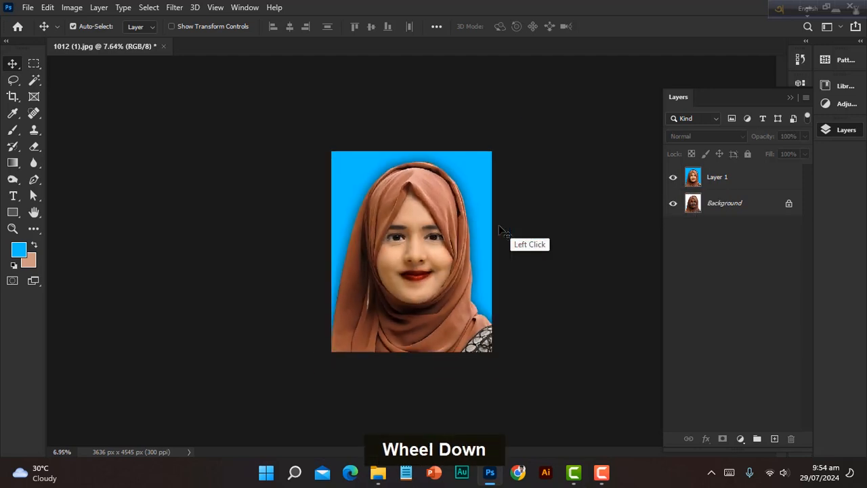
- Export the finished portrait for web as a maximum-quality JPEG named 1012-(1).jpg in the Downloads folder
scroll(418, 256, "up", 1)
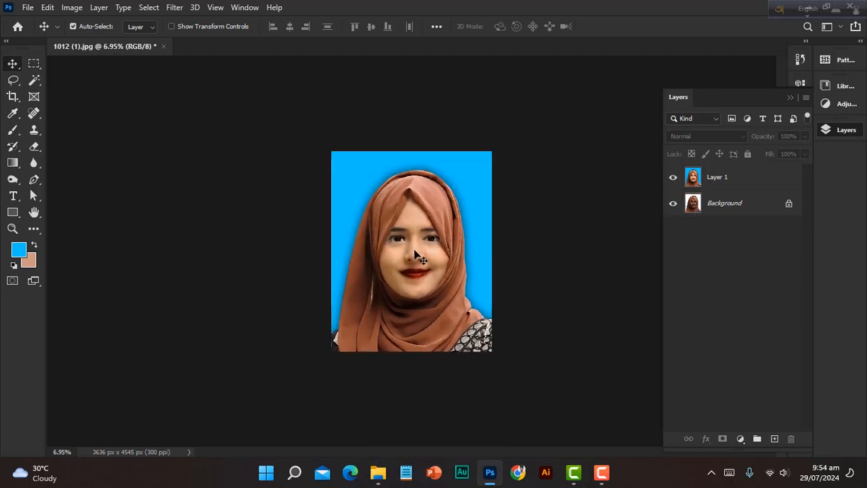
left_click(571, 355)
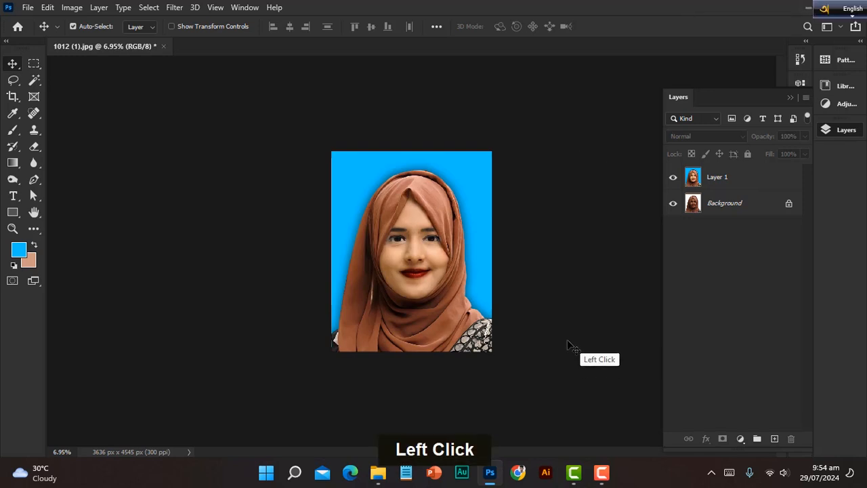
key("ctrl+alt+shift")
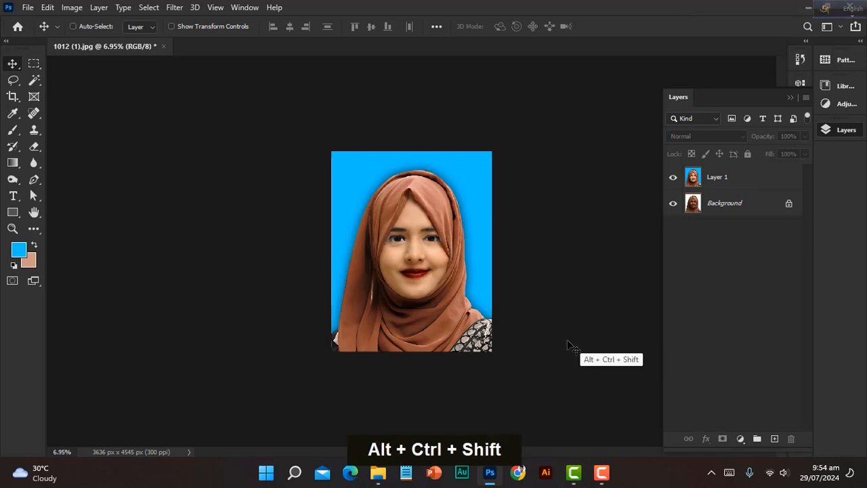
key("ctrl+alt+shift+s")
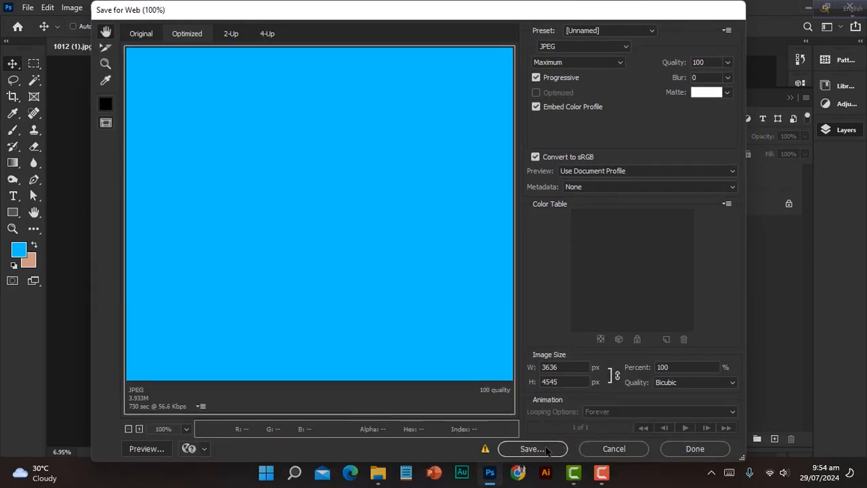
left_click(533, 448)
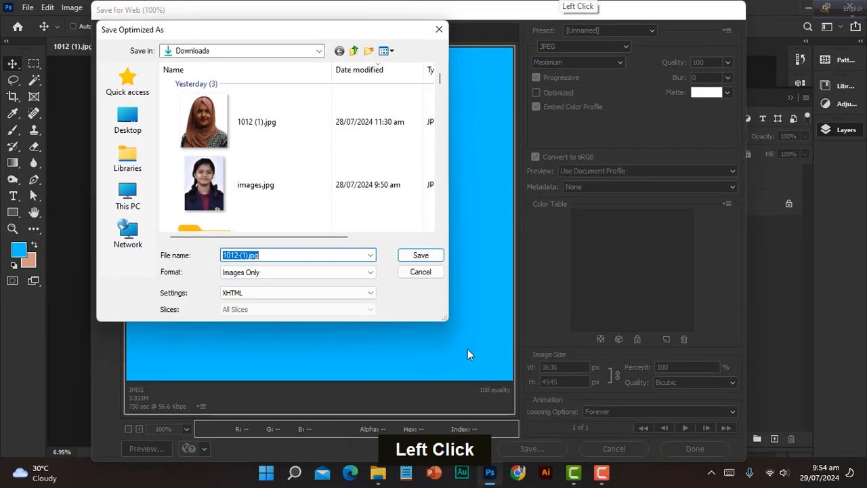
left_click(127, 126)
scroll(132, 198, "down", 1)
left_click(134, 199)
double_click(263, 161)
left_click(411, 256)
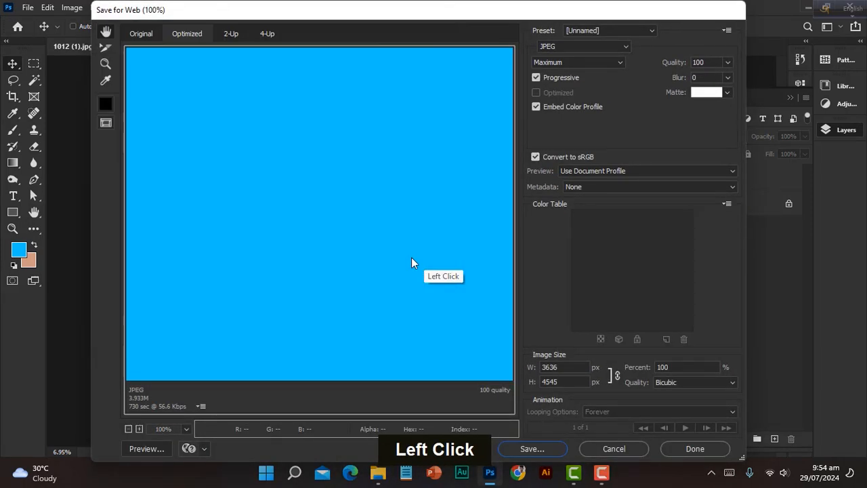
- Open the exported 1012-(1).jpg from the Downloads folder, examine the face at full-window size, and close the viewer
left_click(378, 472)
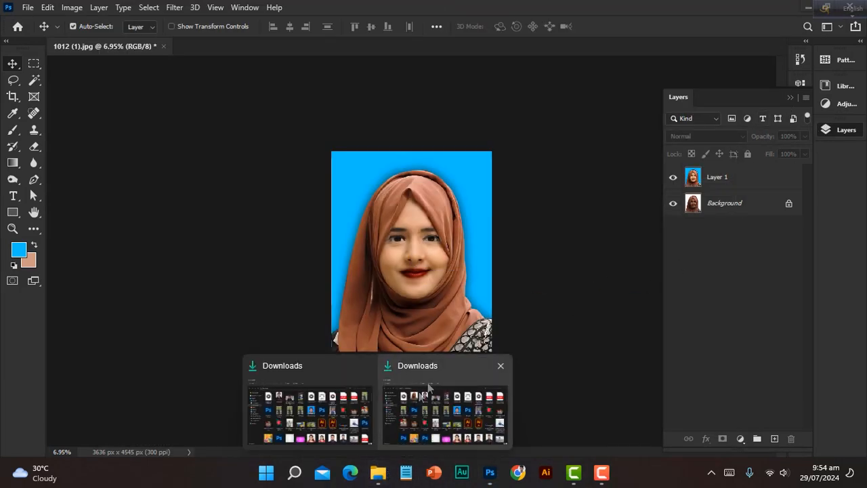
left_click(420, 388)
double_click(143, 121)
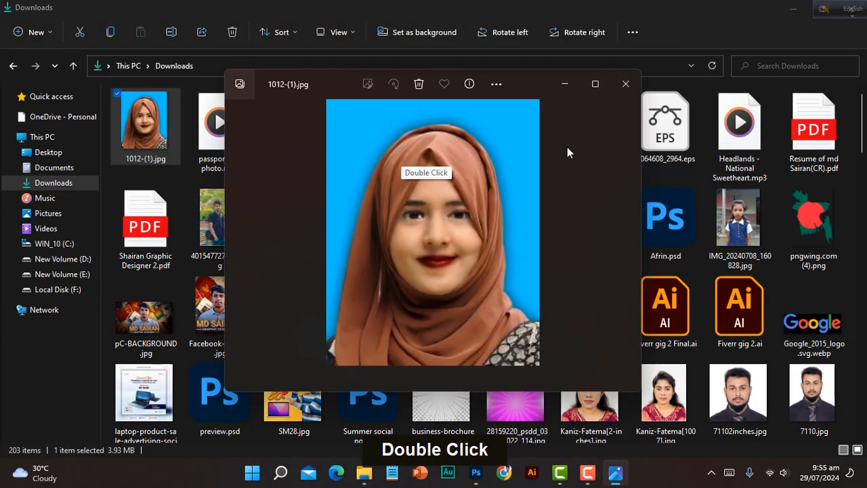
left_click(594, 84)
scroll(402, 270, "up", 2)
scroll(402, 269, "up", 10)
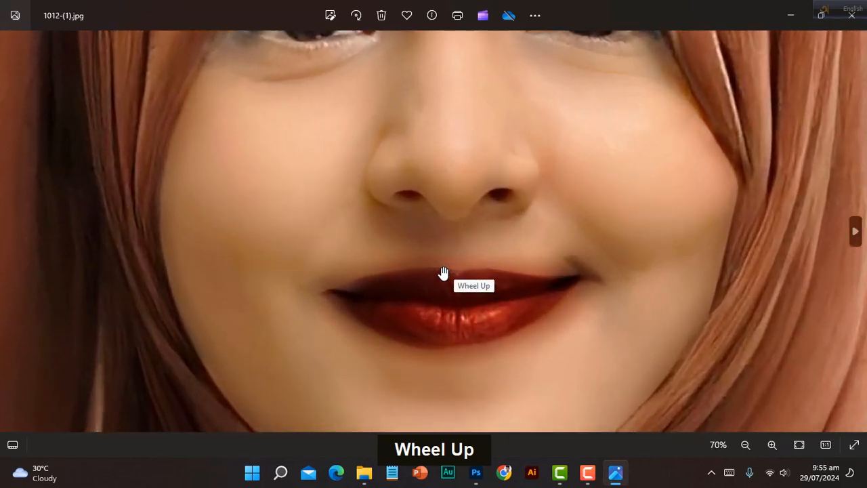
scroll(514, 215, "down", 10)
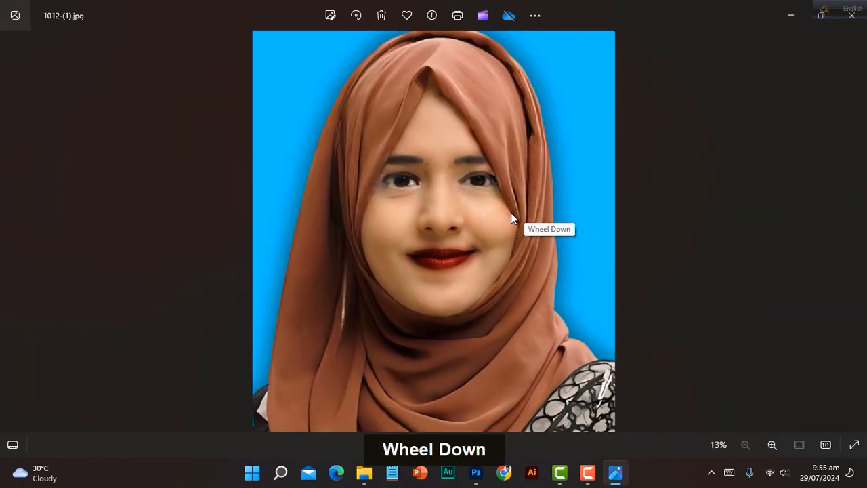
left_click(697, 288)
left_click(850, 15)
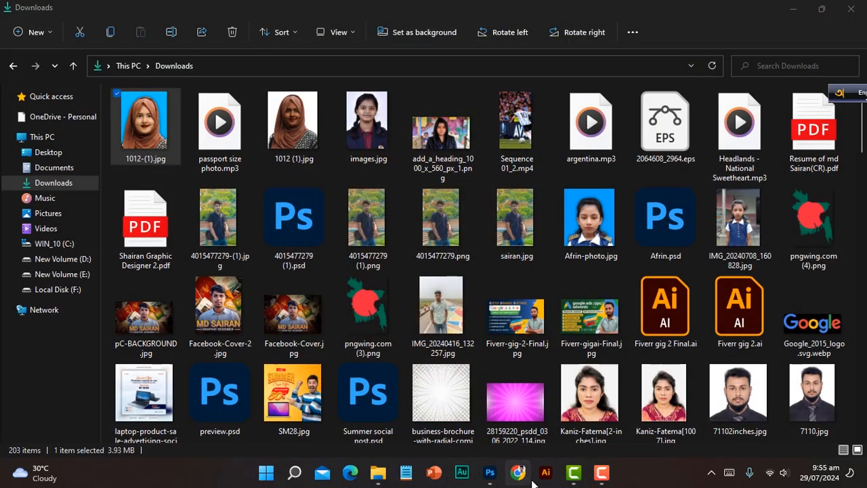
- Switch back to Photoshop and set the Crop tool to the width × height × resolution preset
left_click(475, 472)
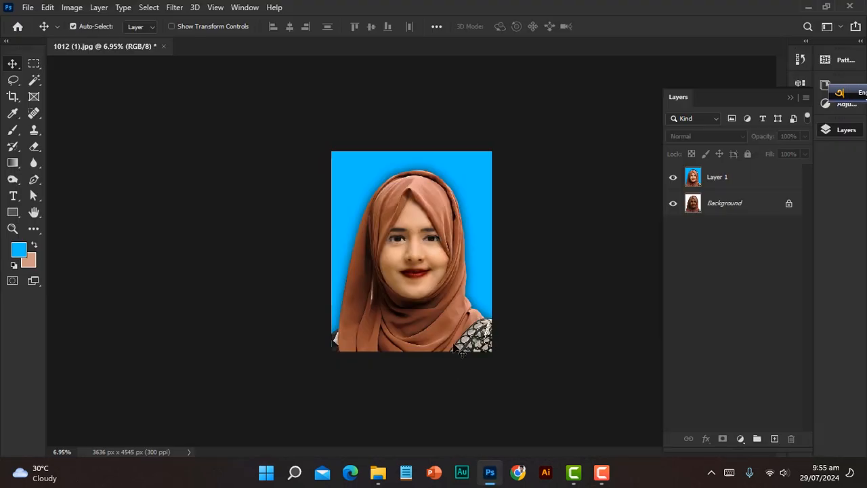
left_click(513, 301)
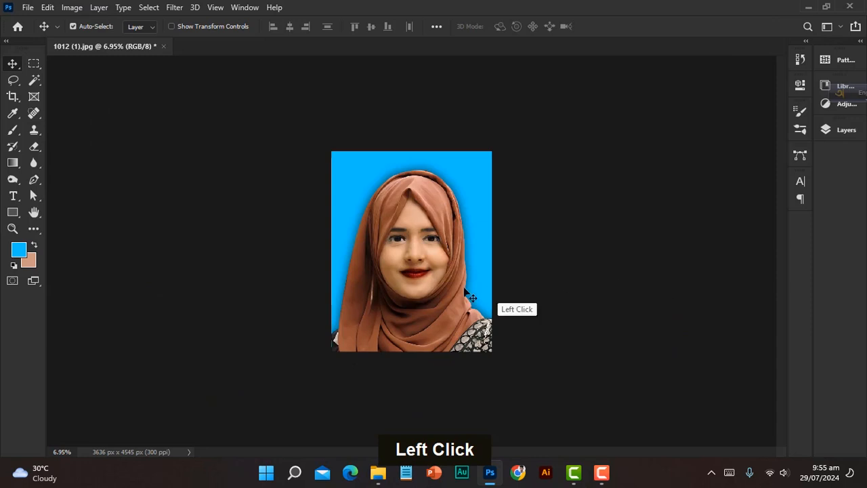
scroll(411, 250, "up", 3)
left_click(10, 99)
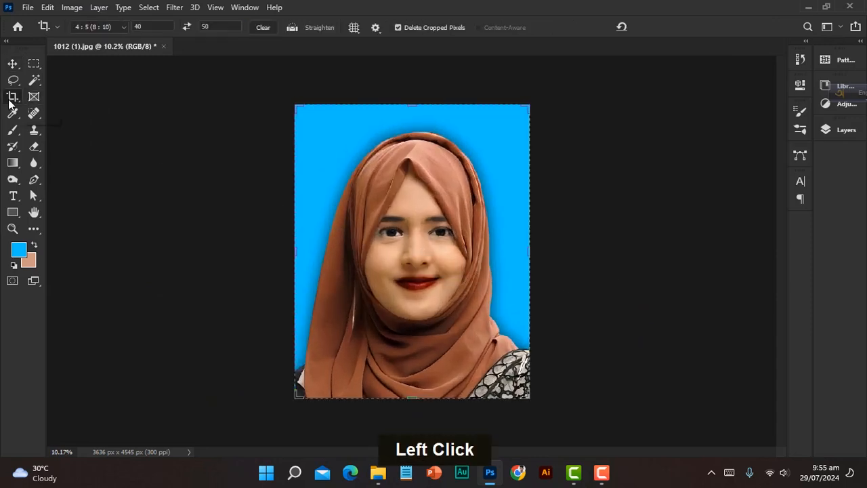
left_click(118, 28)
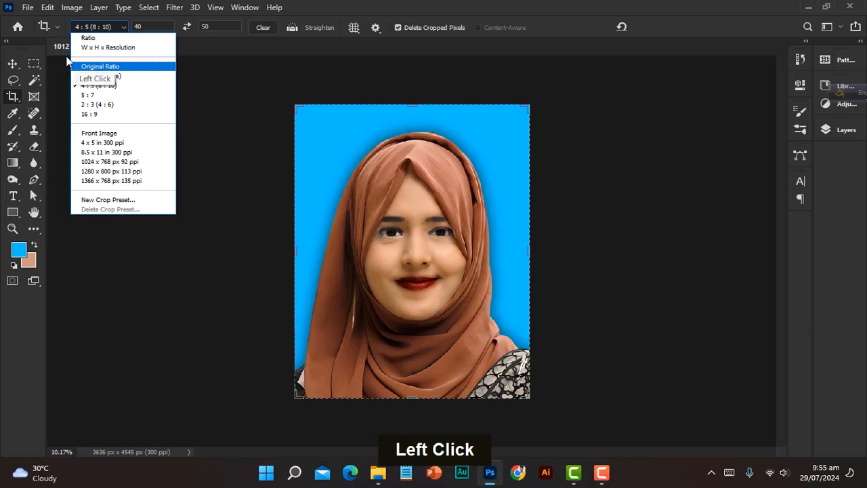
left_click(119, 48)
- Crop the portrait to 40 mm wide by 50 mm high at 300 px/in
left_click(154, 25)
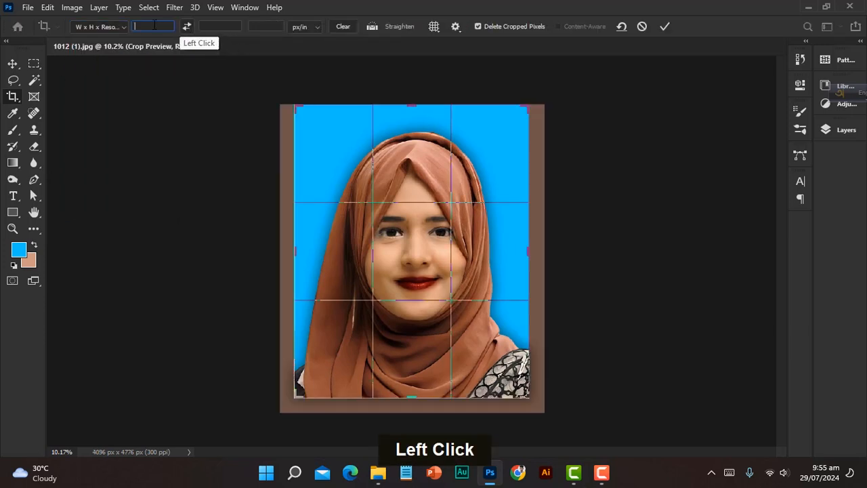
type("4")
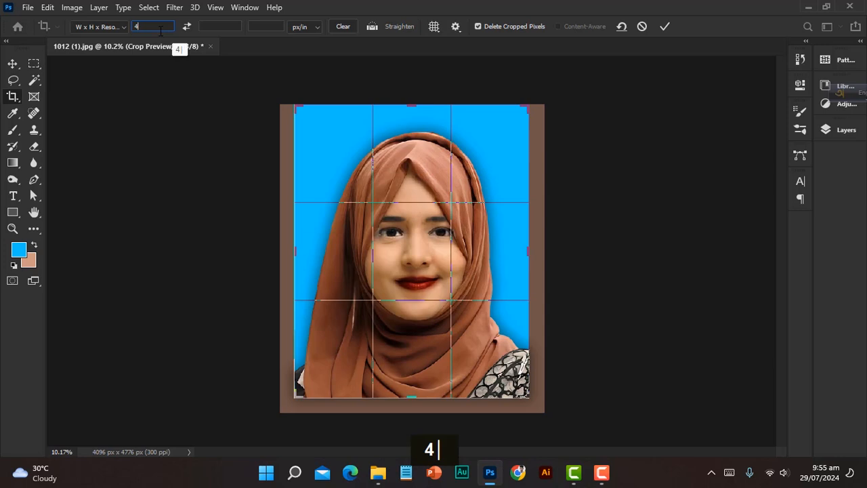
type("0 mm")
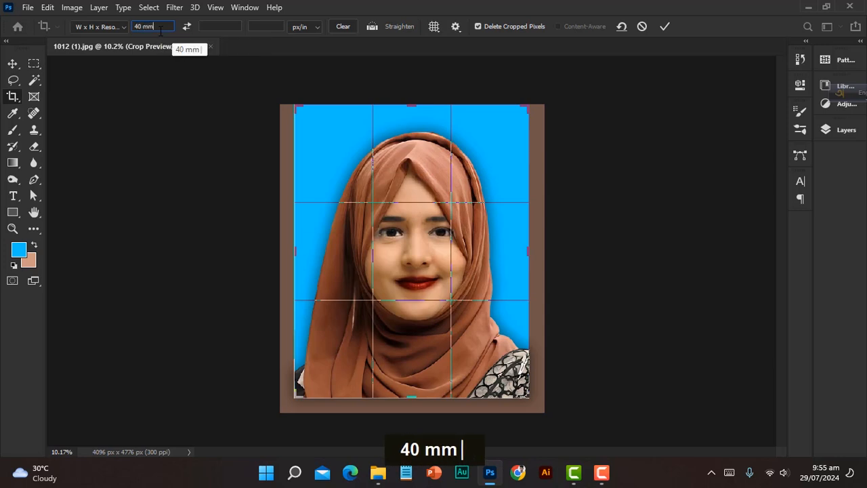
left_click(214, 27)
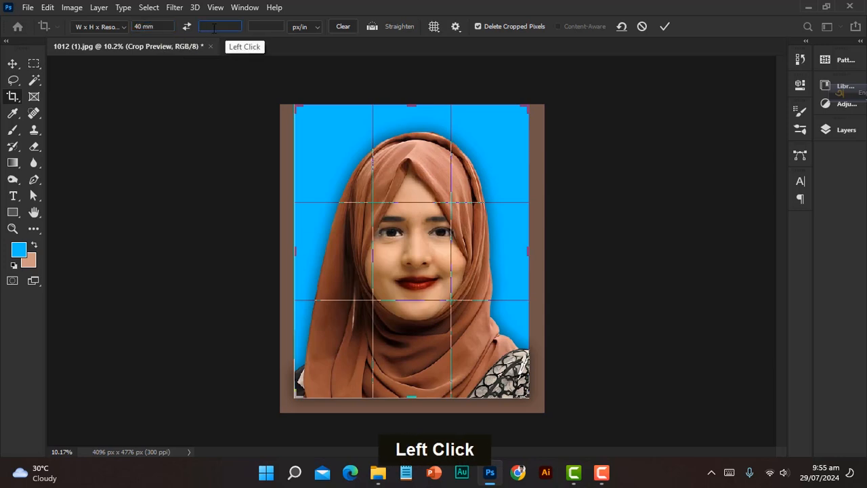
type("50")
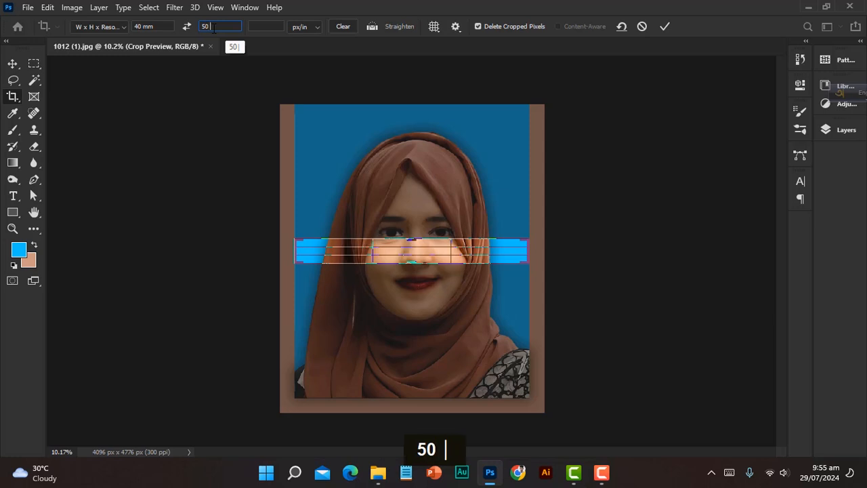
type(" mm")
left_click(266, 26)
type("300")
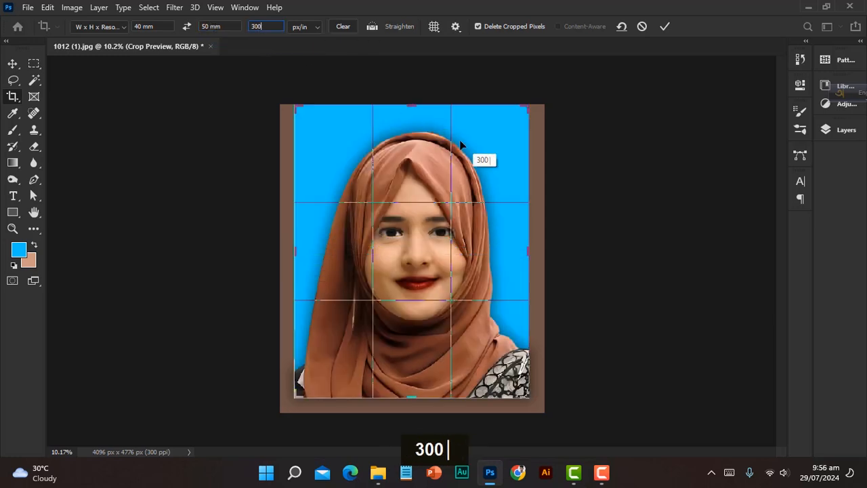
left_click(668, 27)
scroll(44, 90, "up", 5)
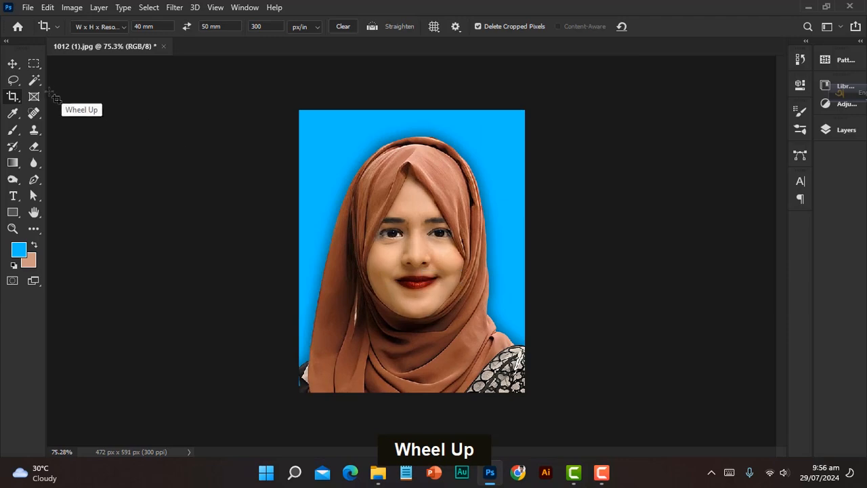
- Create a new blank print document using the Letter preset, 8.5 × 11 in at 300 ppi with a white background
left_click(12, 63)
key("ctrl+n")
left_click(731, 434)
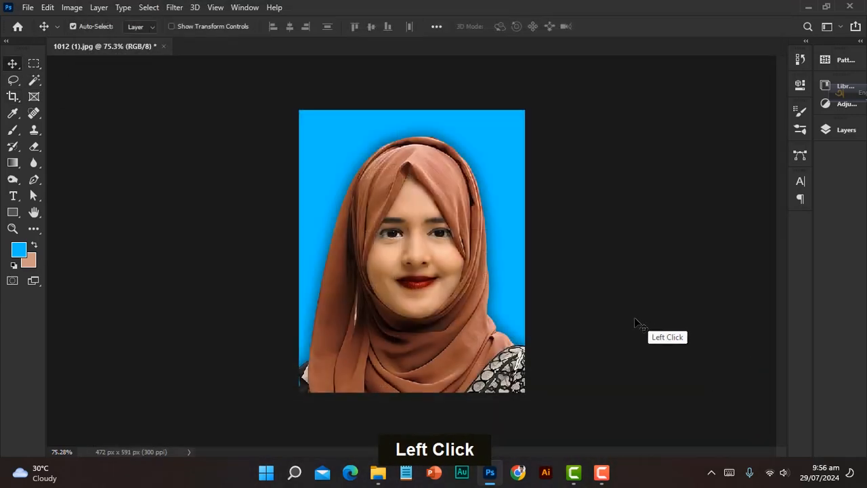
key("ctrl+n")
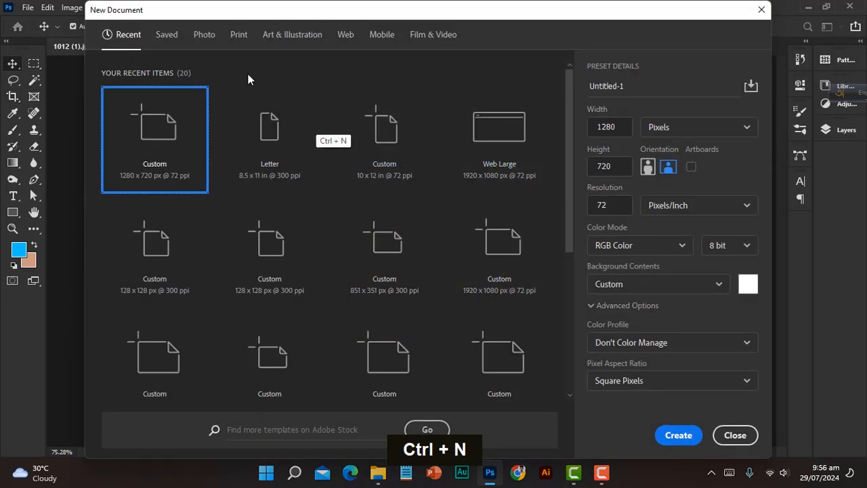
left_click(237, 35)
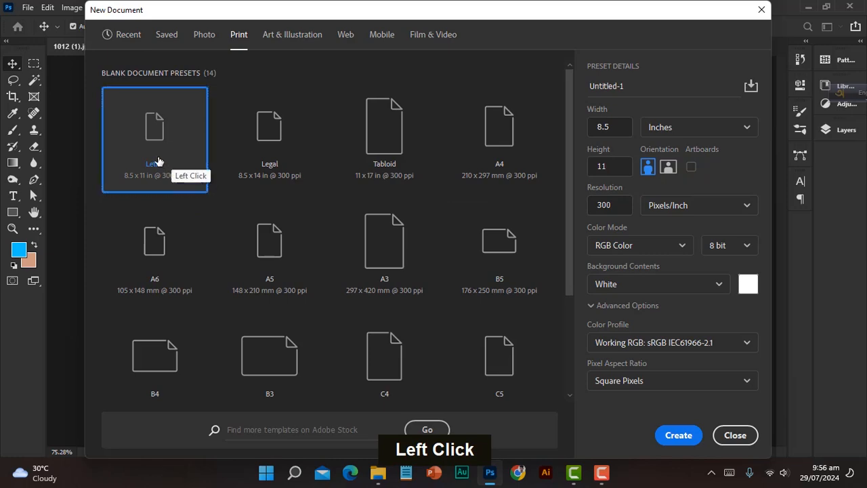
left_click(678, 435)
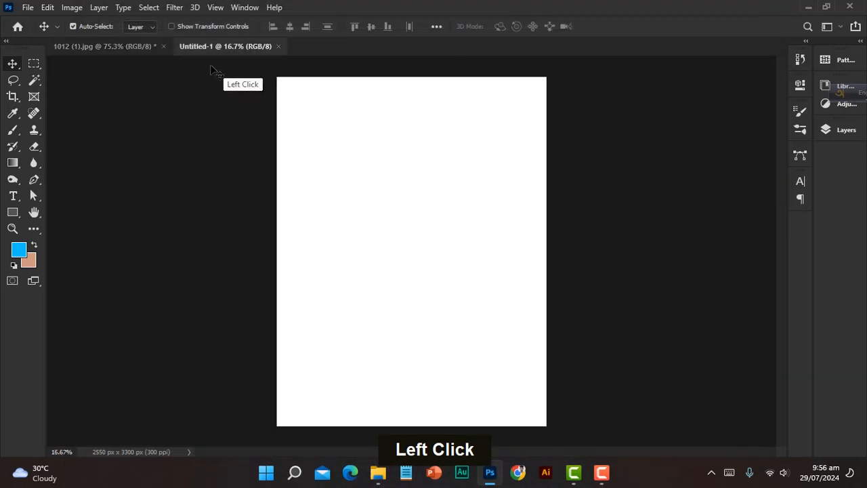
- Bring the passport photo into the Letter document and duplicate it into a row of five along the page's top edge
left_click(136, 49)
left_click_drag(387, 202, 549, 119)
left_click(490, 180)
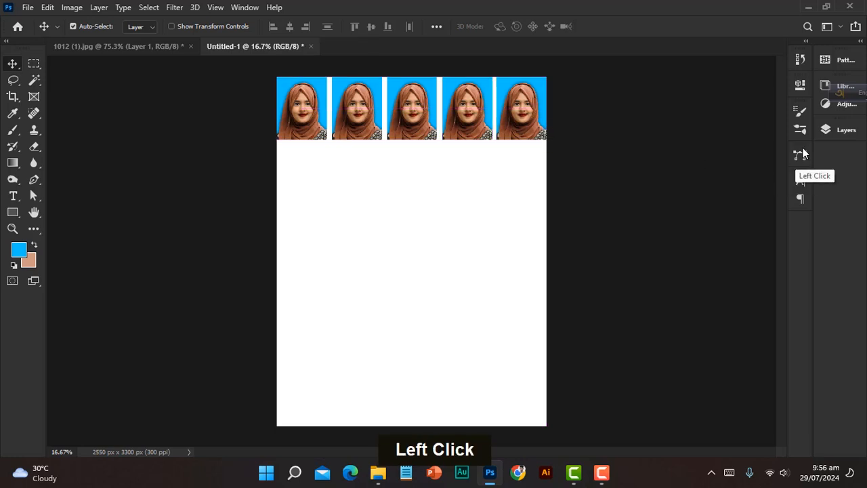
- Distribute the five photo layers evenly across the page and merge them into a single layer
left_click(828, 130)
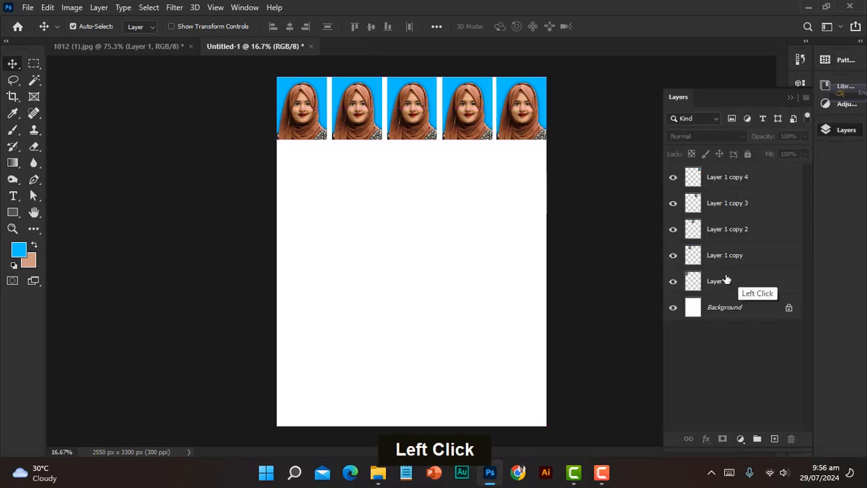
left_click(704, 279)
left_click(724, 176, "shift")
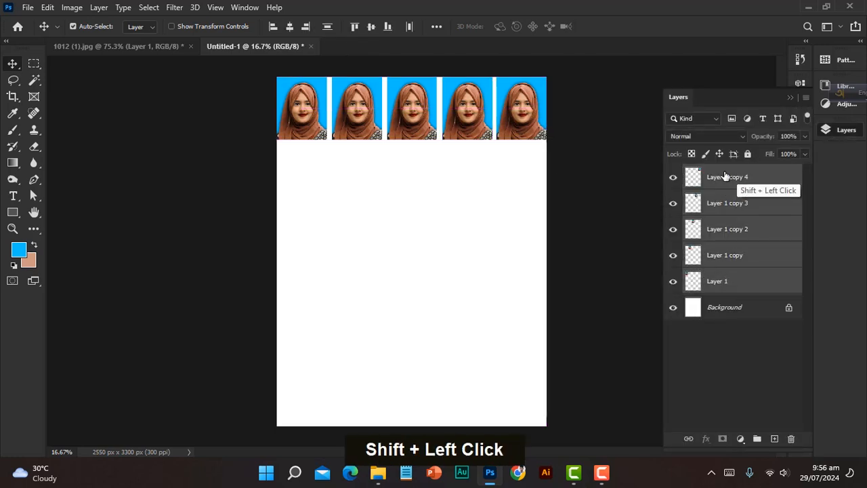
left_click(407, 31)
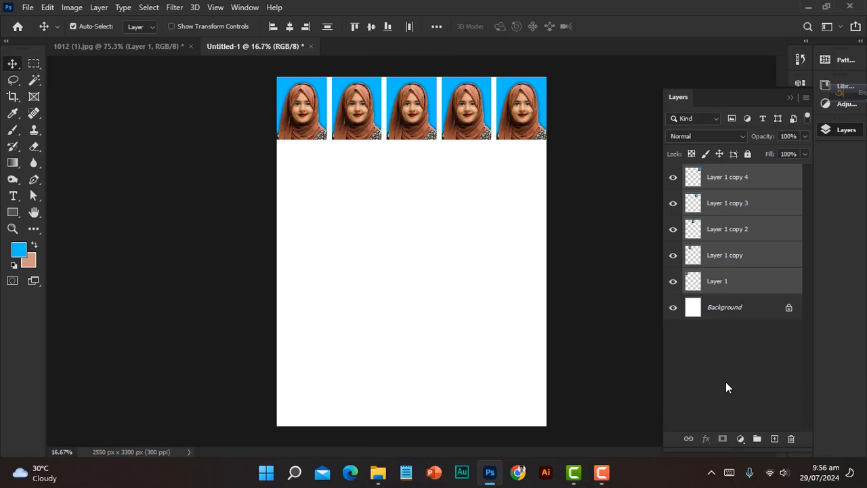
key("ctrl+e")
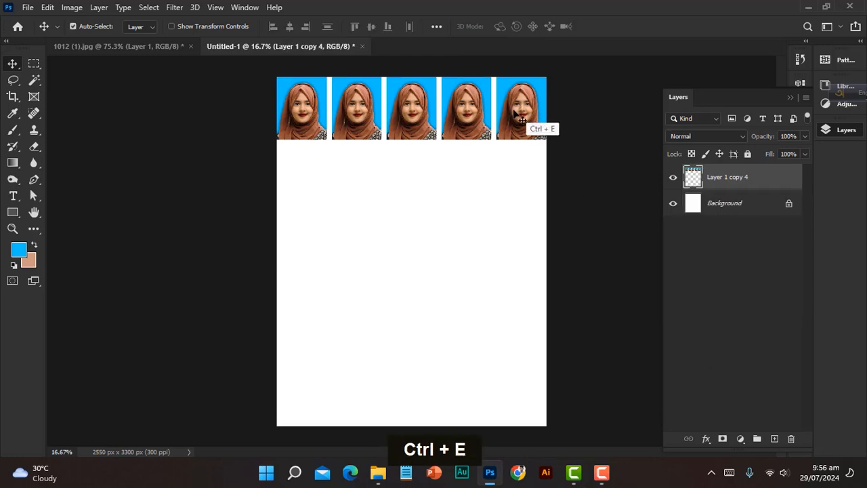
- Duplicate the merged row of five photos and place the copy directly below the first row with a small gap
left_click_drag(526, 130, 512, 197)
left_click(572, 195)
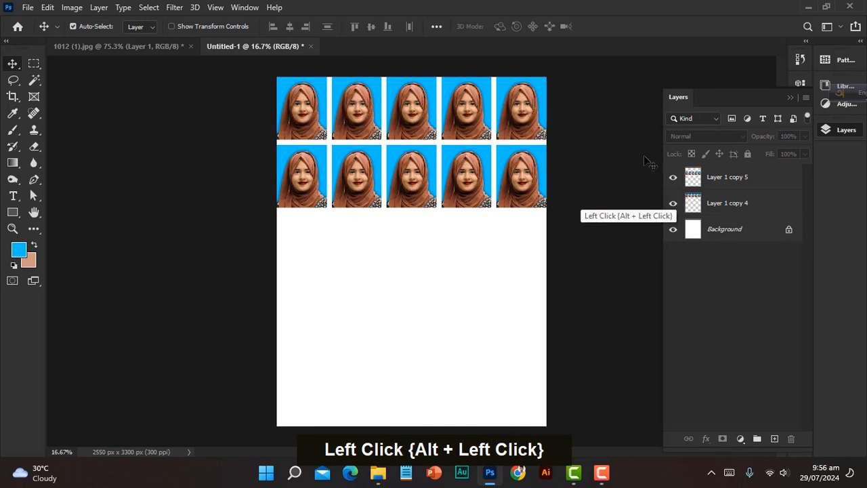
left_click(790, 97)
double_click(641, 147)
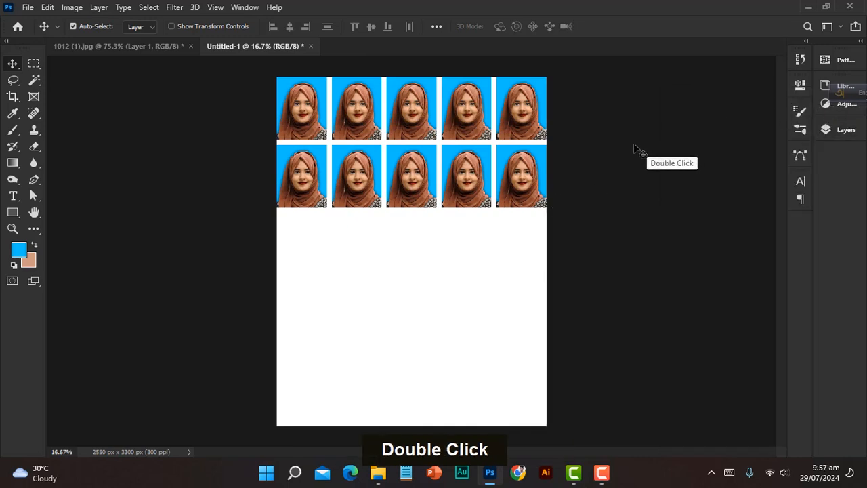
- Preview the photo sheet in the print settings without printing, and return to the cropped 1012 (1).jpg portrait to view it
key("ctrl+p")
left_click(543, 341)
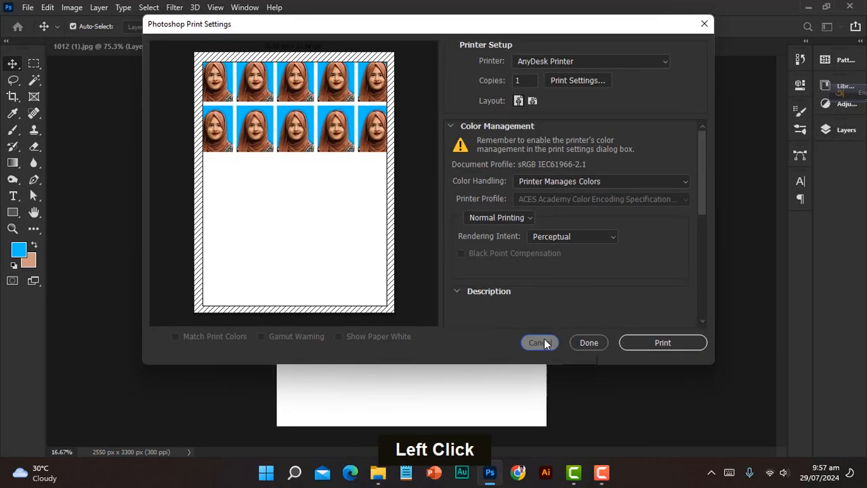
left_click(95, 48)
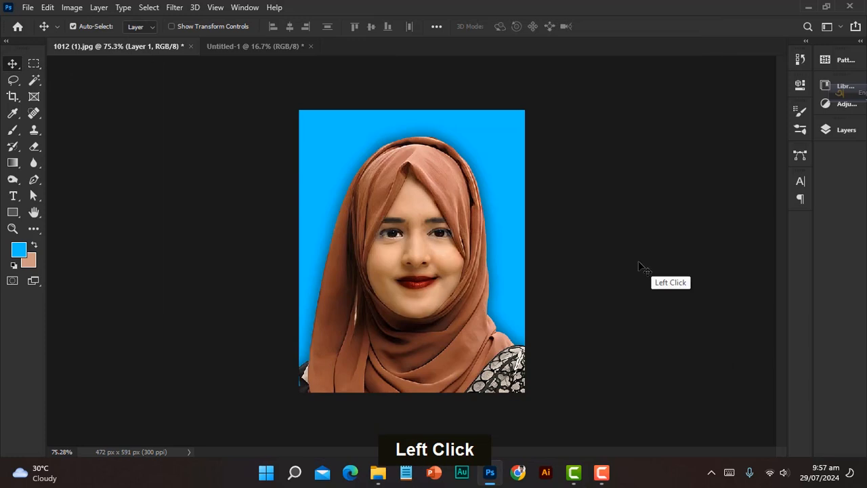
scroll(412, 252, "down", 1)
scroll(415, 247, "up", 2)
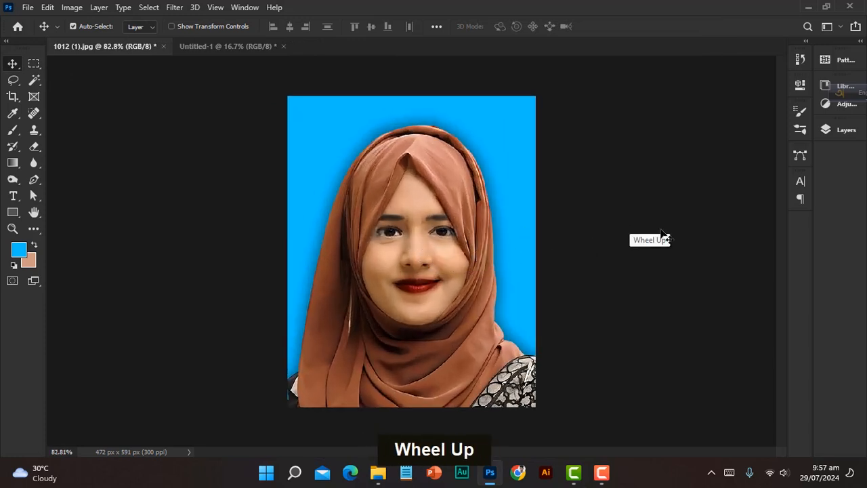